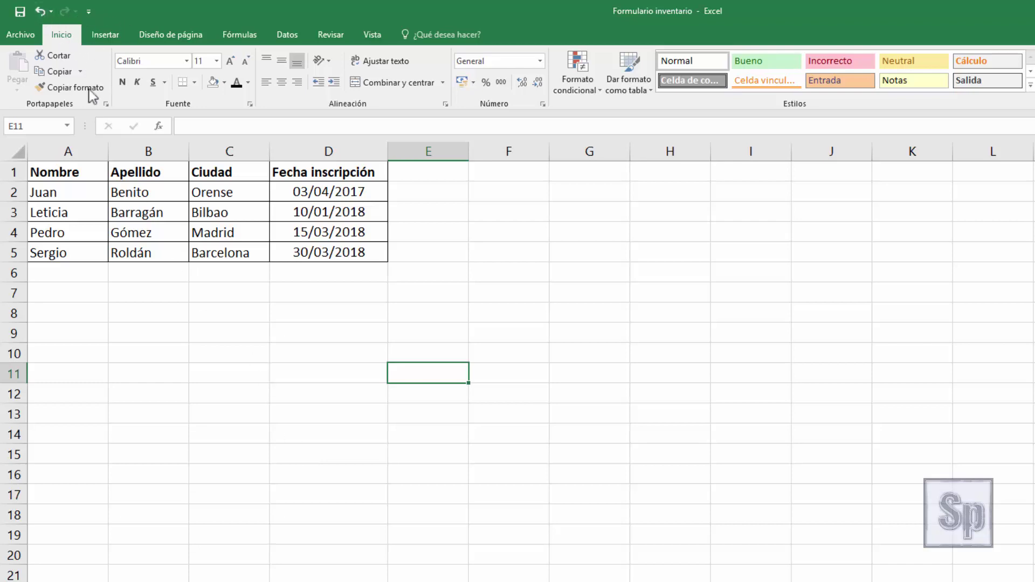
In Excel Options, list All Commands in the Quick Access Toolbar settings
left_click(21, 36)
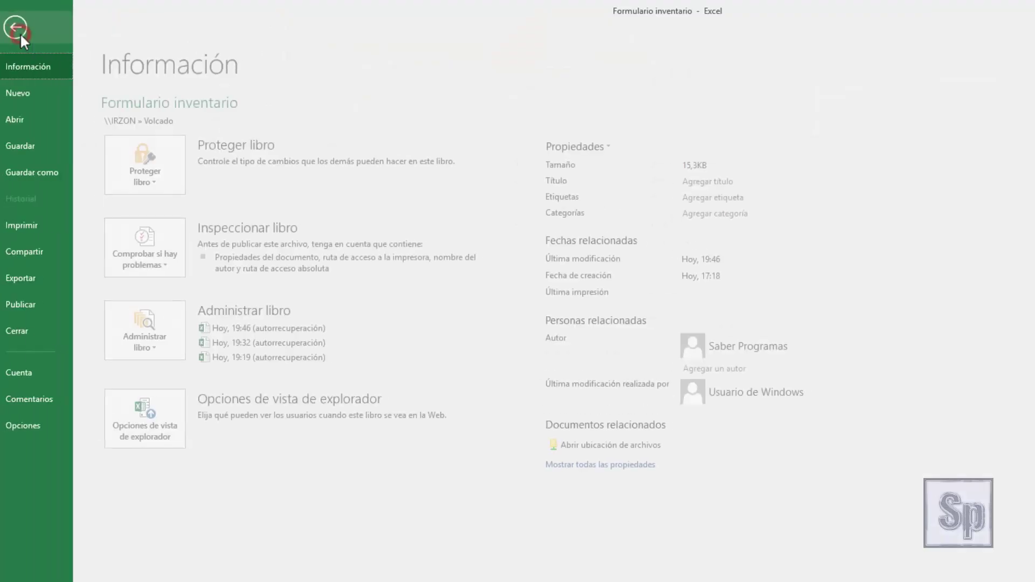
left_click(45, 425)
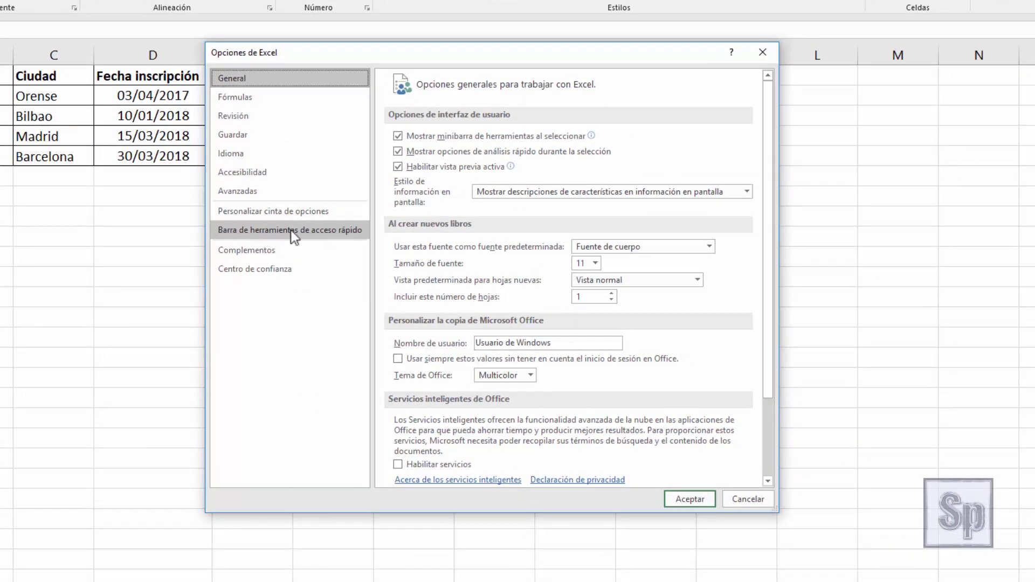
left_click(290, 231)
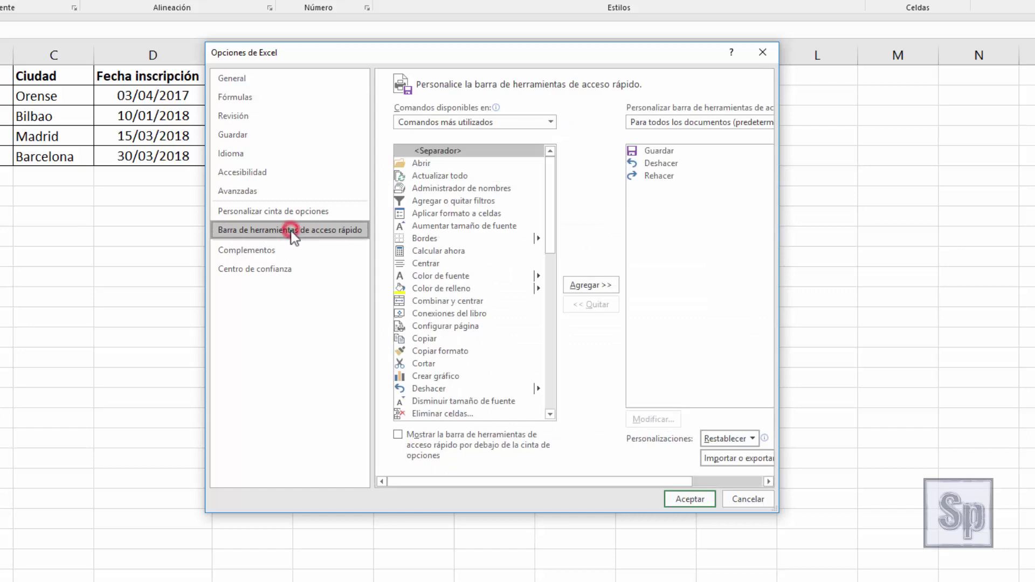
left_click(550, 122)
left_click(460, 168)
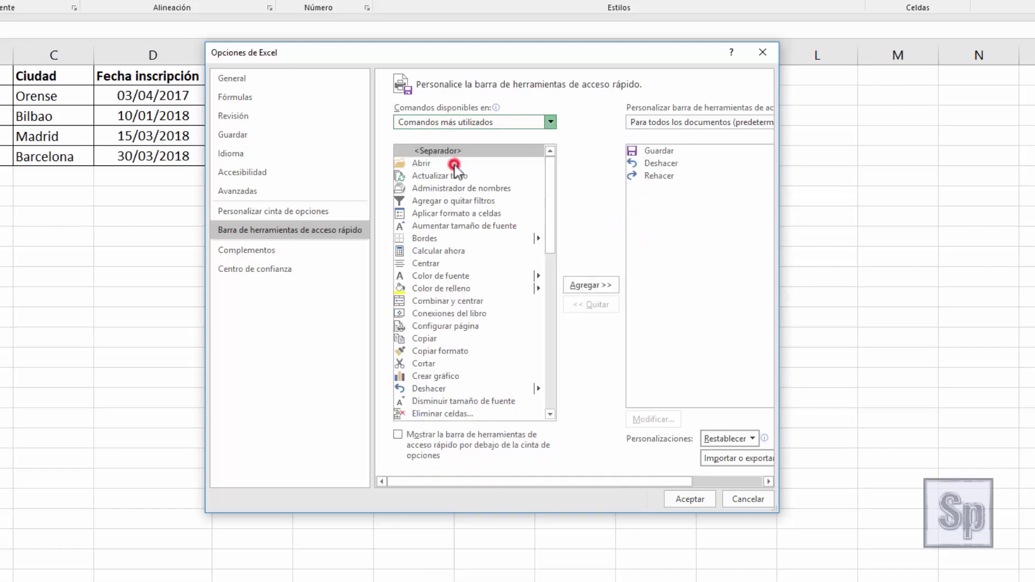
Add the Formulario command to the Quick Access Toolbar and confirm with Aceptar
left_click(464, 301)
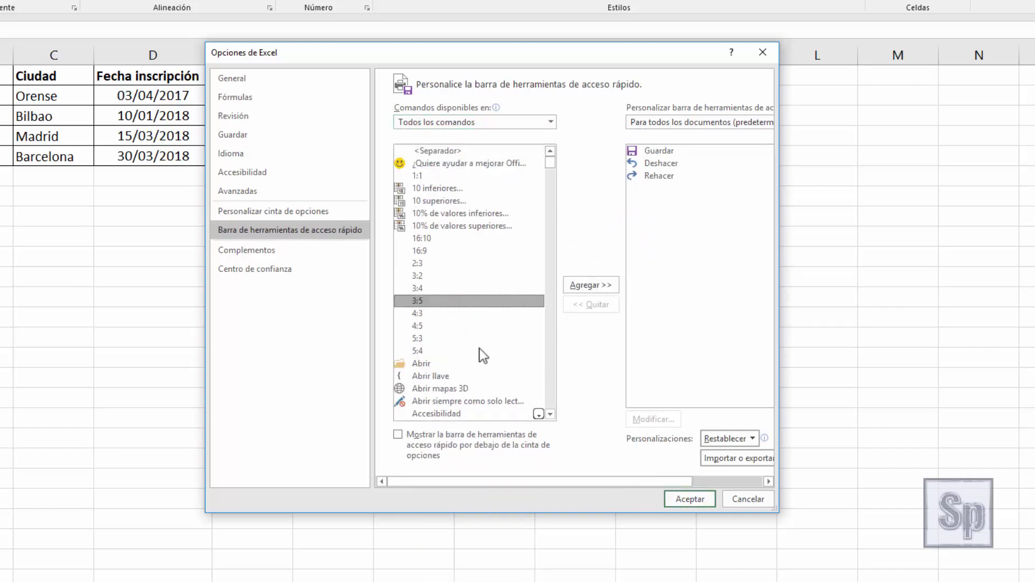
key("f")
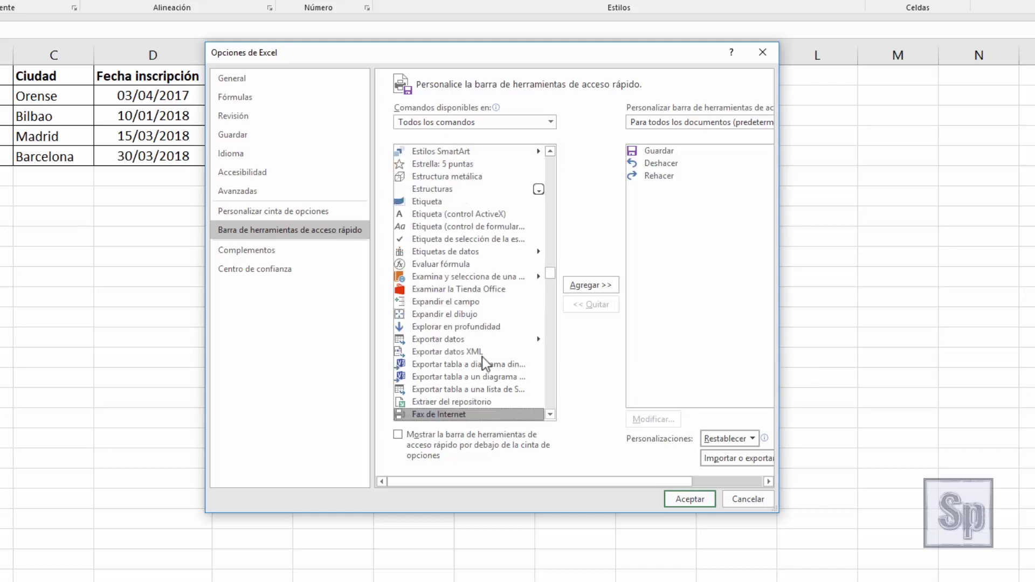
left_click(550, 414)
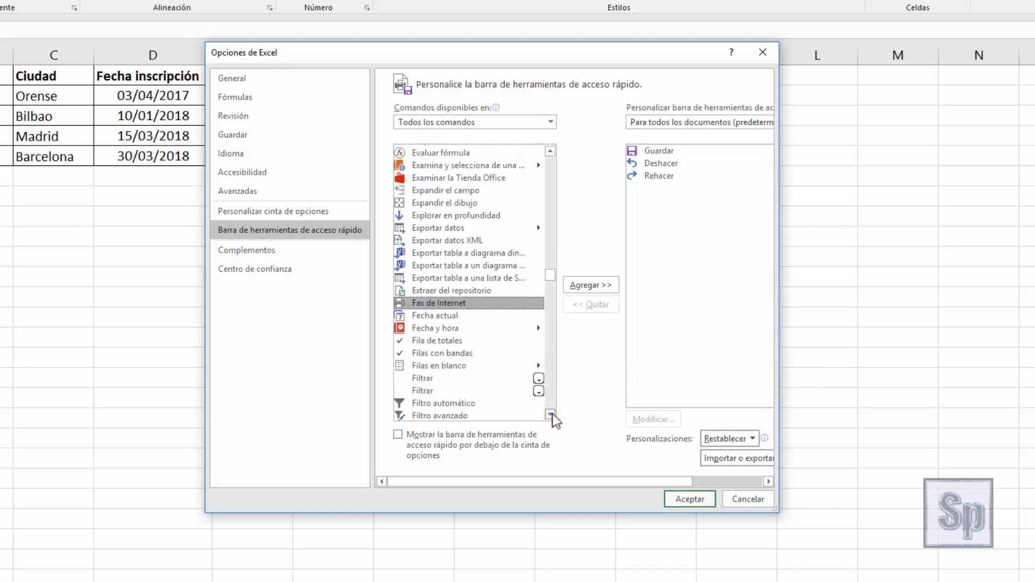
left_click(550, 414)
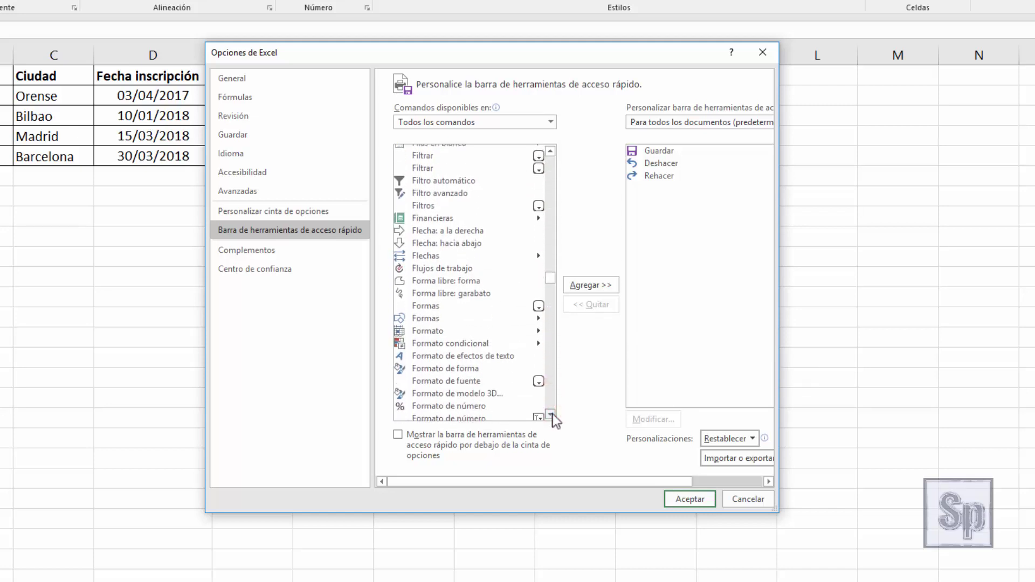
left_click(551, 414)
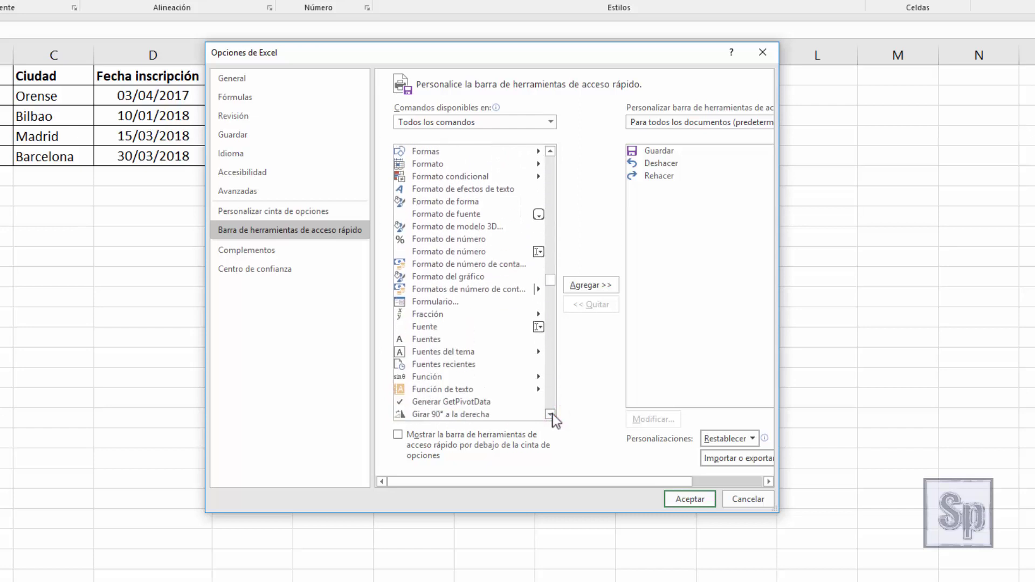
left_click(425, 304)
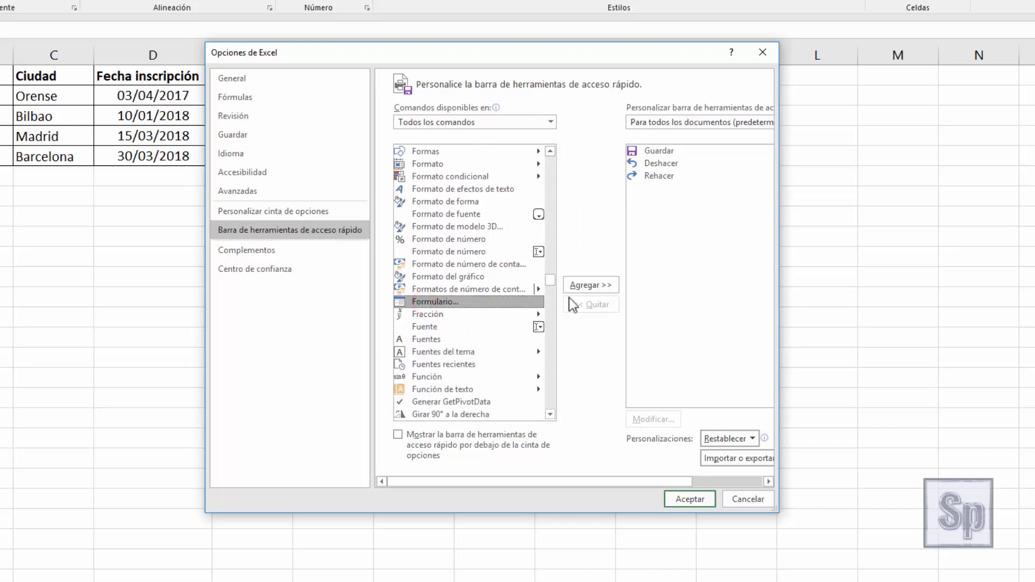
left_click(594, 286)
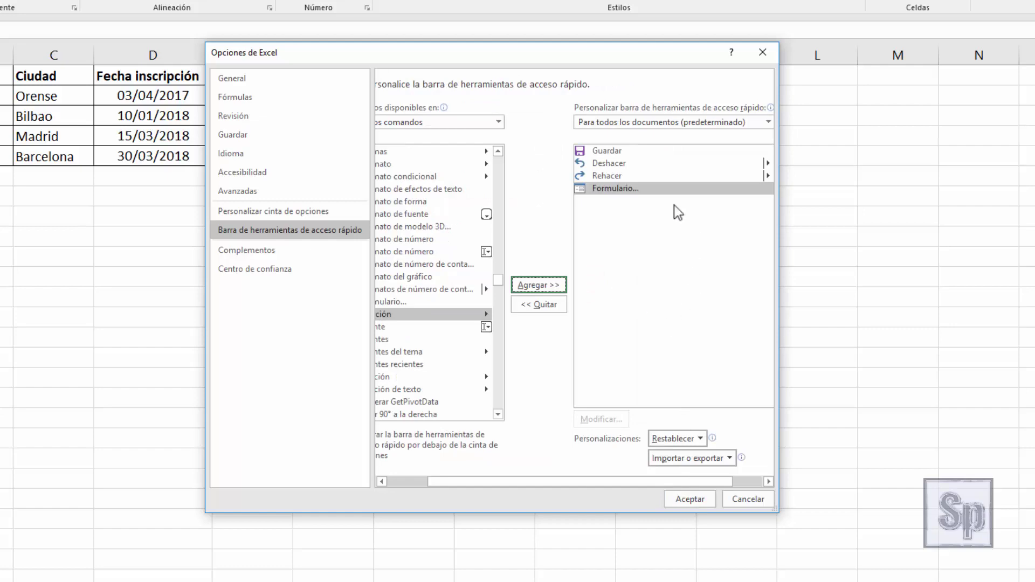
left_click(695, 499)
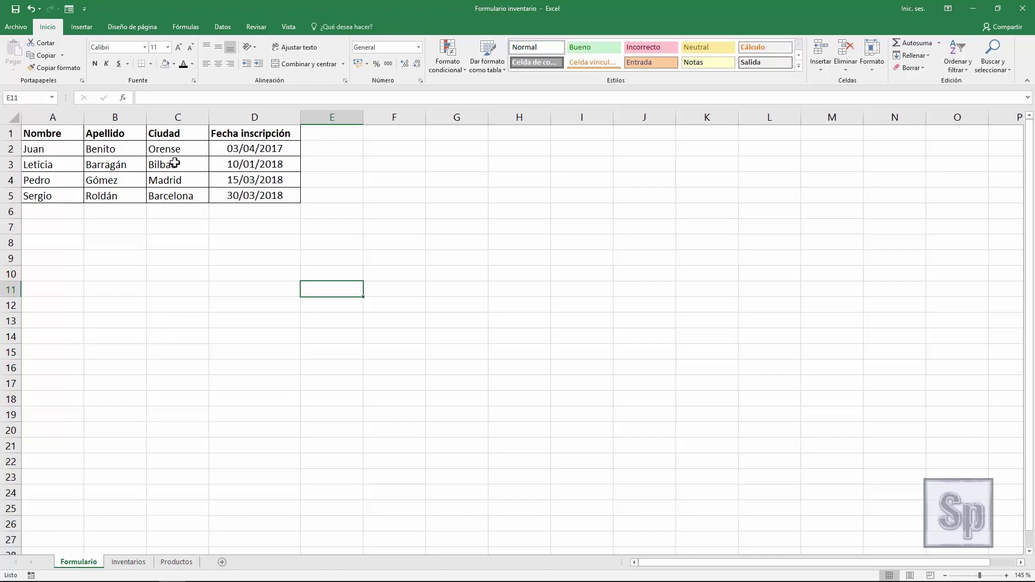
left_click(132, 165)
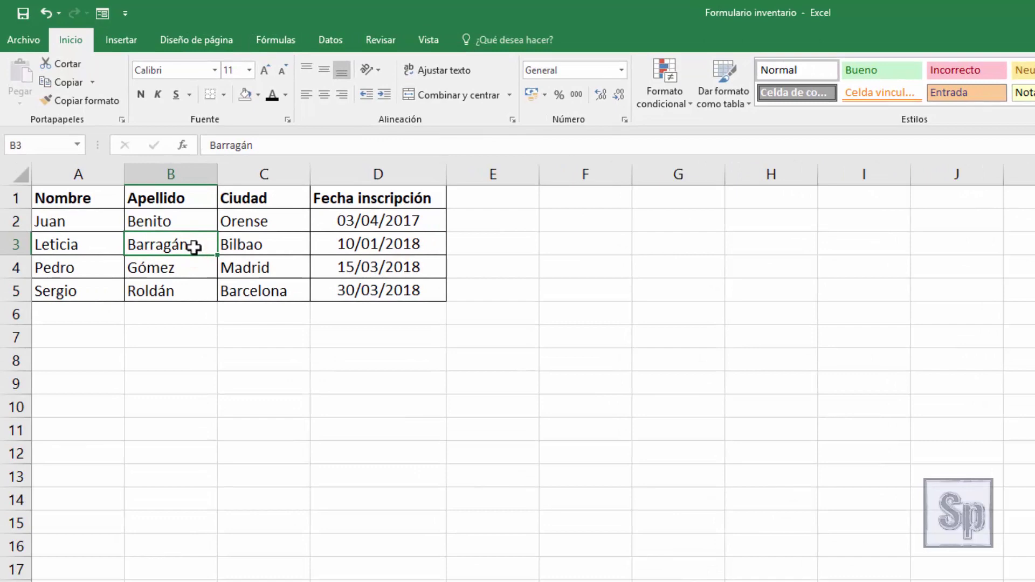
Convert =$A$1:$D$5 into a table with headers, keeping the blue banded style after trying grey
left_click(121, 40)
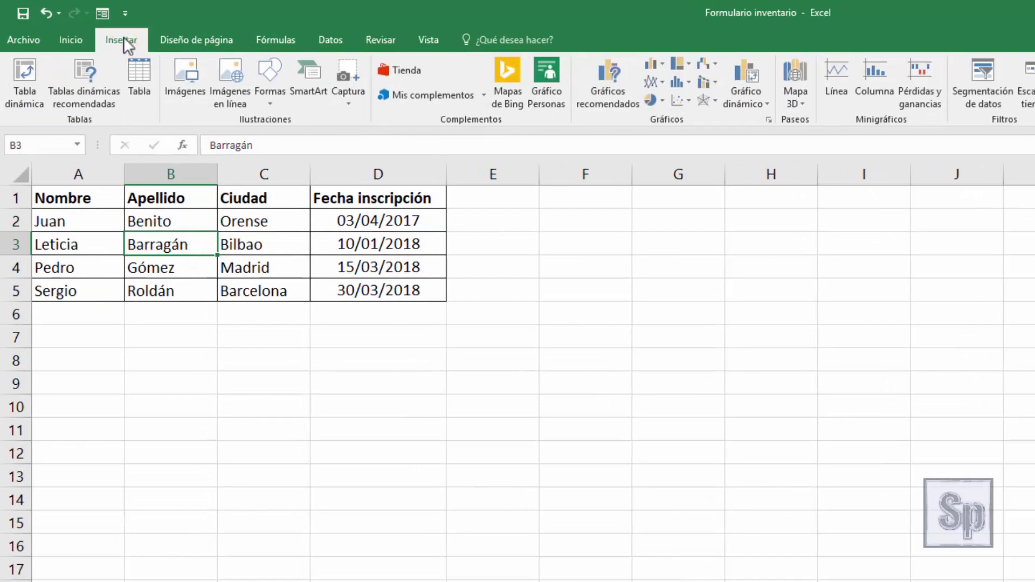
left_click(141, 75)
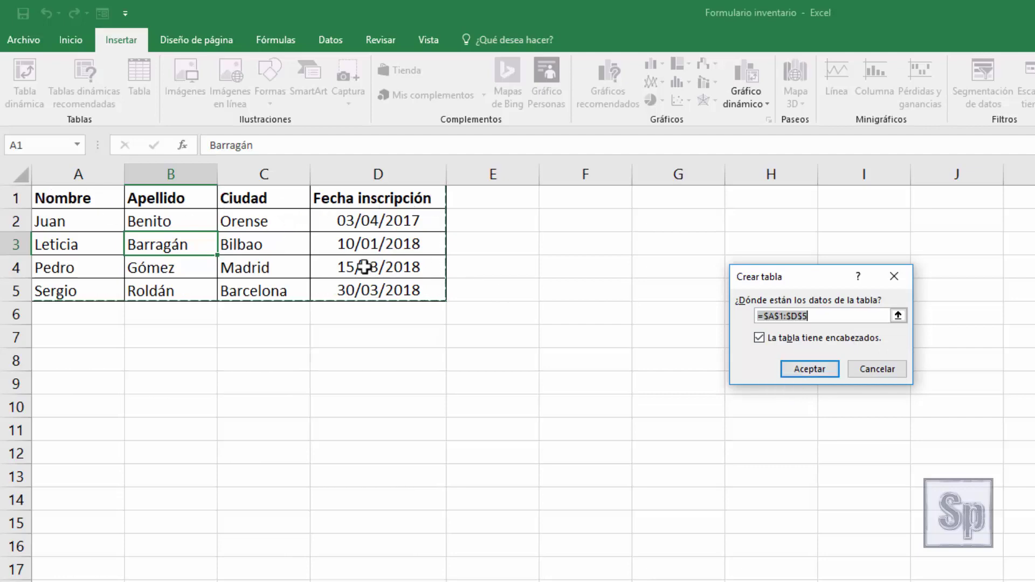
left_click(804, 369)
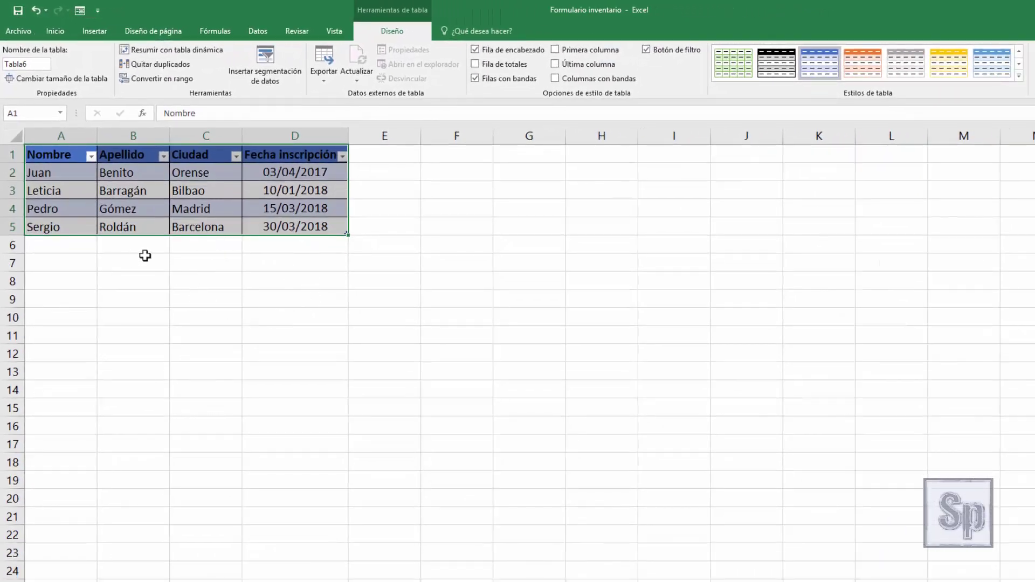
left_click(906, 62)
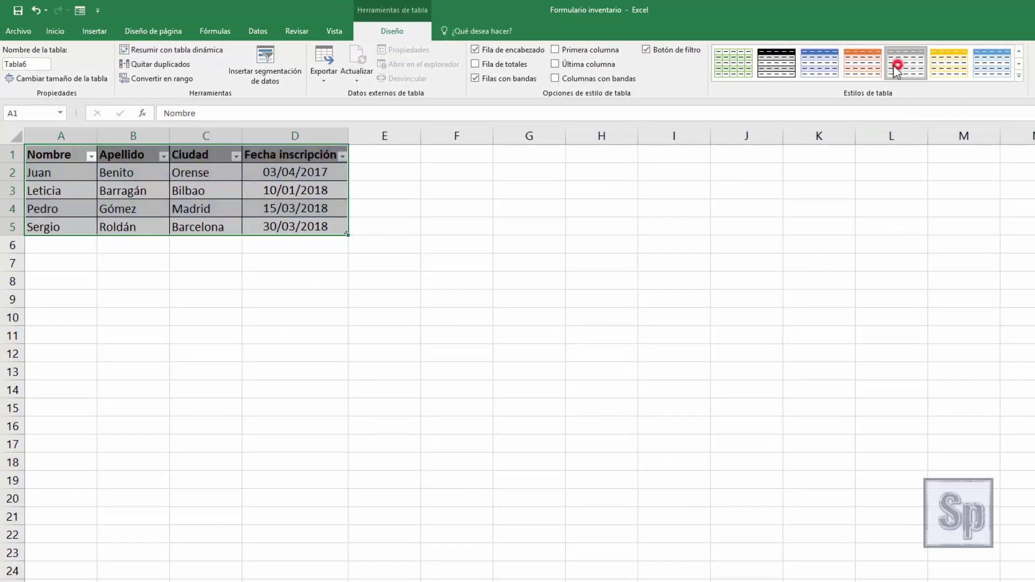
left_click(819, 65)
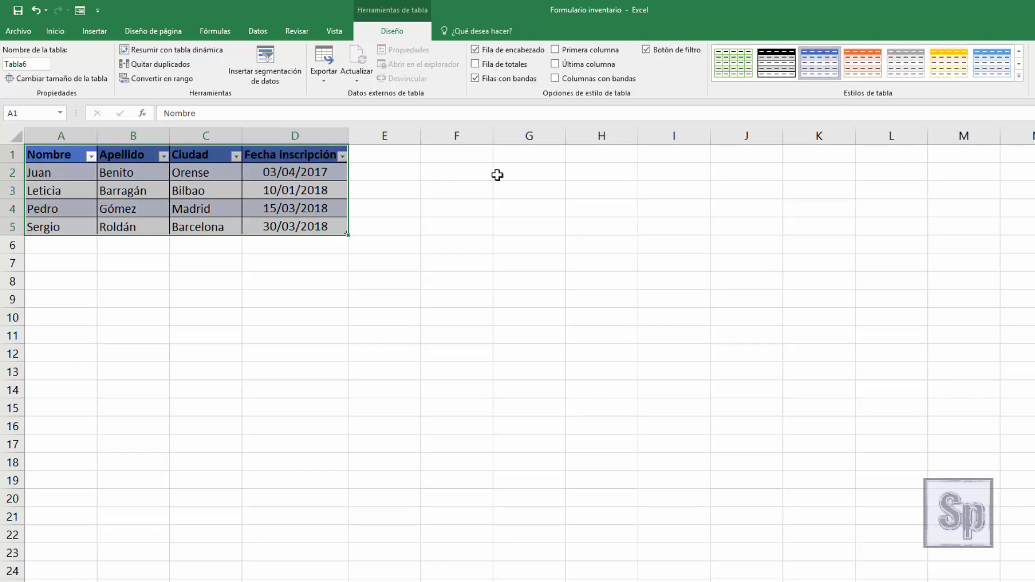
left_click(150, 298)
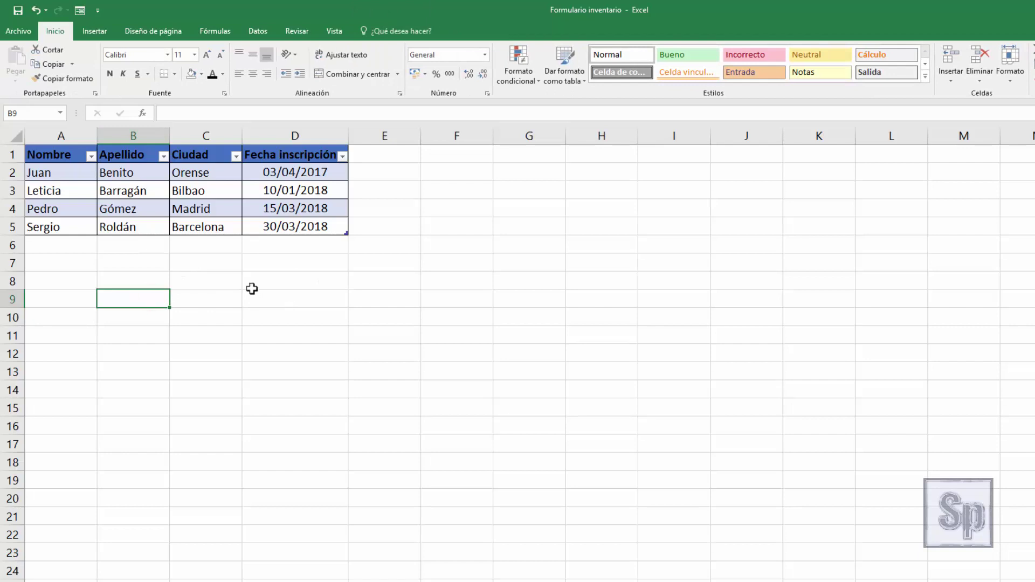
Open the Formulario data form for the table and move it beside the data
left_click(120, 189)
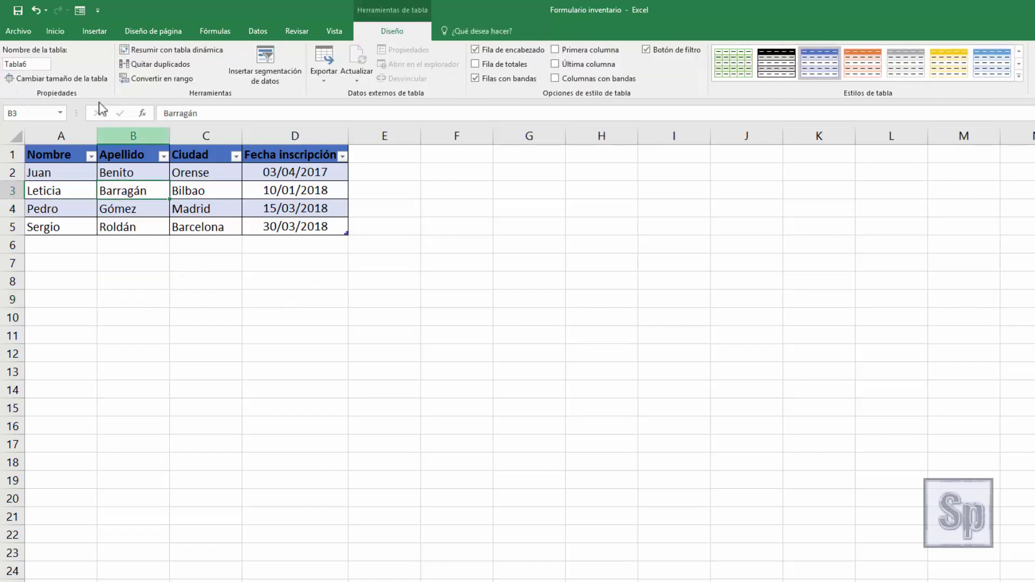
left_click(81, 14)
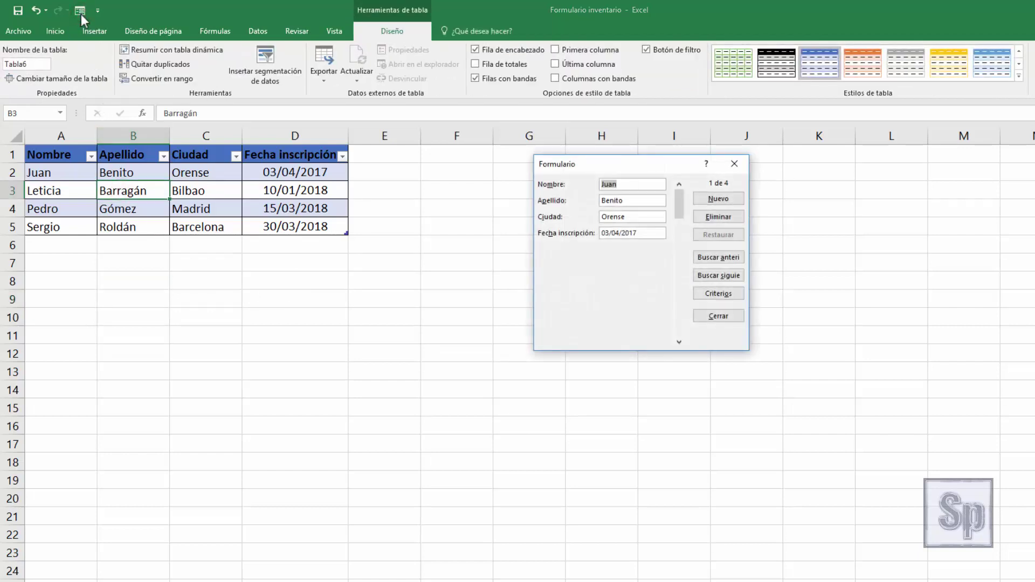
left_click_drag(625, 165, 471, 176)
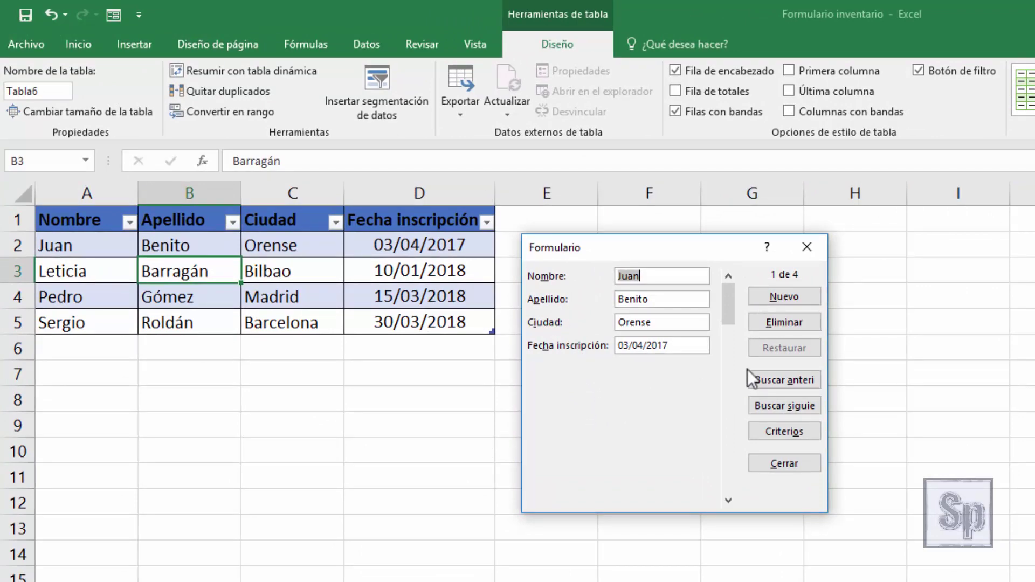
Browse through the four records in the form, then start a blank new record
left_click_drag(730, 324, 737, 381)
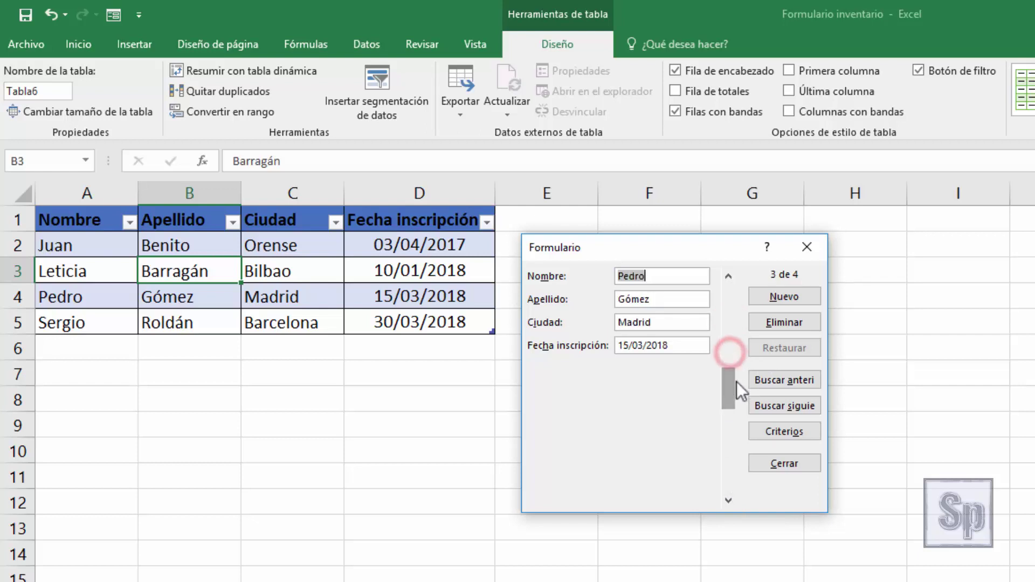
left_click(728, 500)
left_click(729, 500)
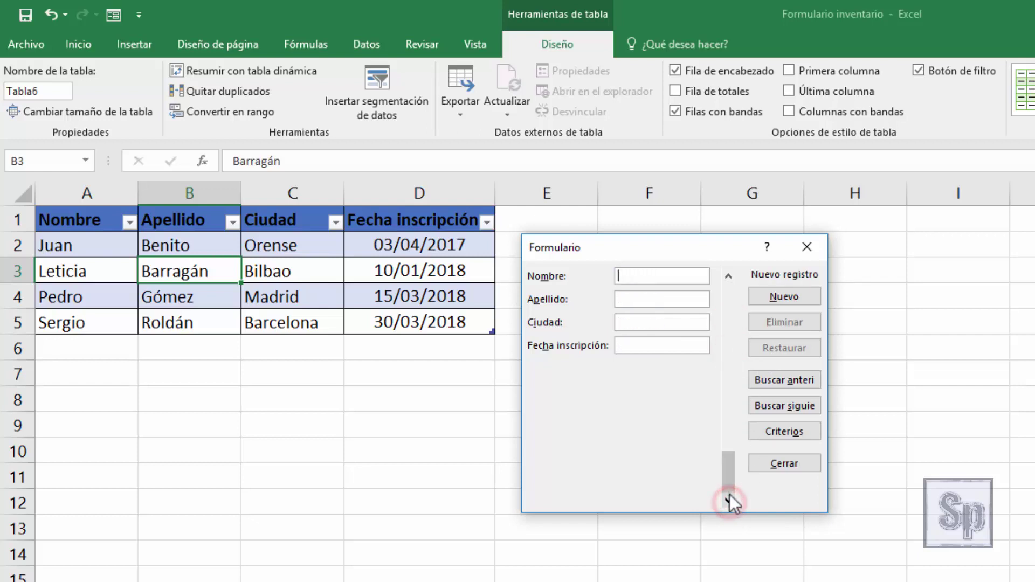
mouse_move(729, 494)
left_mouse_down()
mouse_move(724, 371)
mouse_move(736, 293)
left_mouse_up()
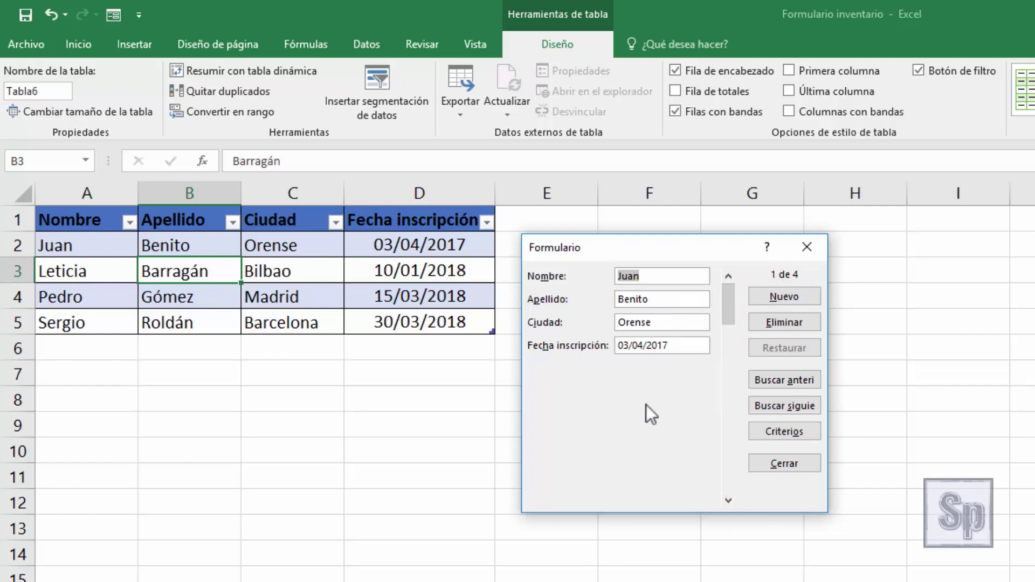
left_click(796, 295)
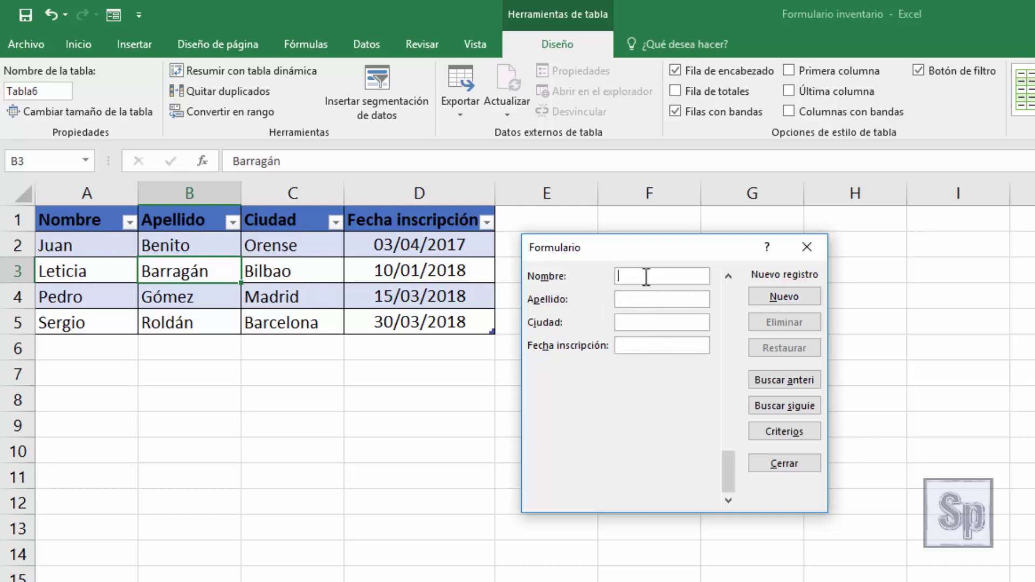
Enter the new person's first name and surname in Nombre and Apellido
type("Maria")
left_click(652, 293)
type("P")
type("érez")
Fill in Ciudad Barcelona and Fecha inscripción 30/03/2018, then add the record
left_click(656, 324)
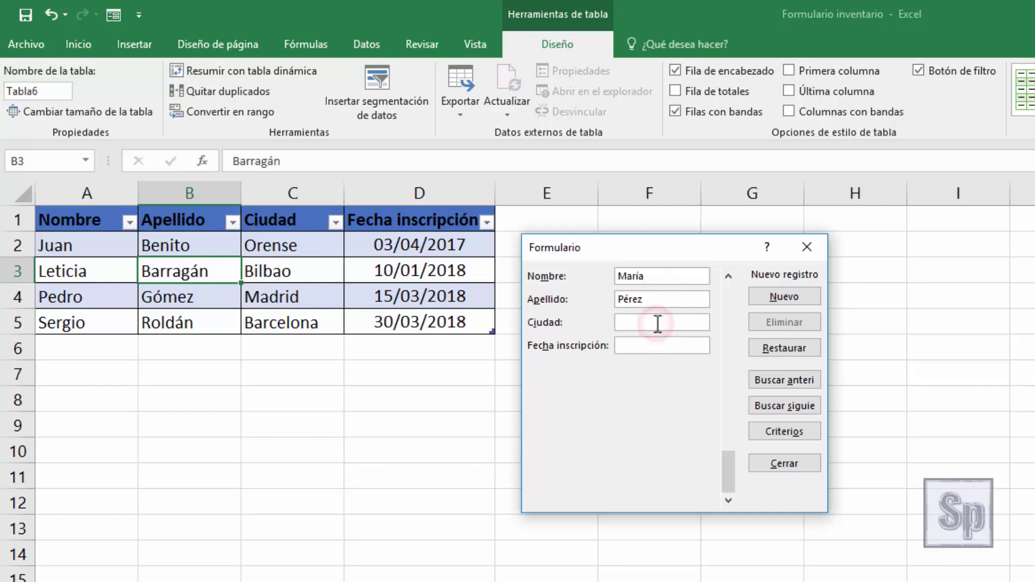
key("Tab")
left_click(658, 324)
type("Barcelo")
type("na")
left_click(647, 343)
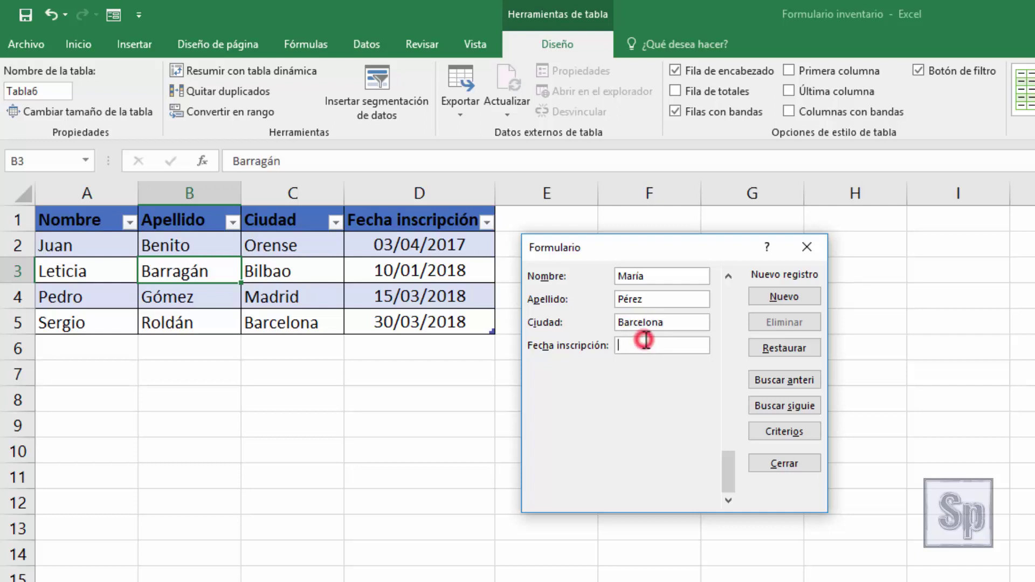
type("30/")
type("02")
key("BackSpace")
type("3/20")
type("18")
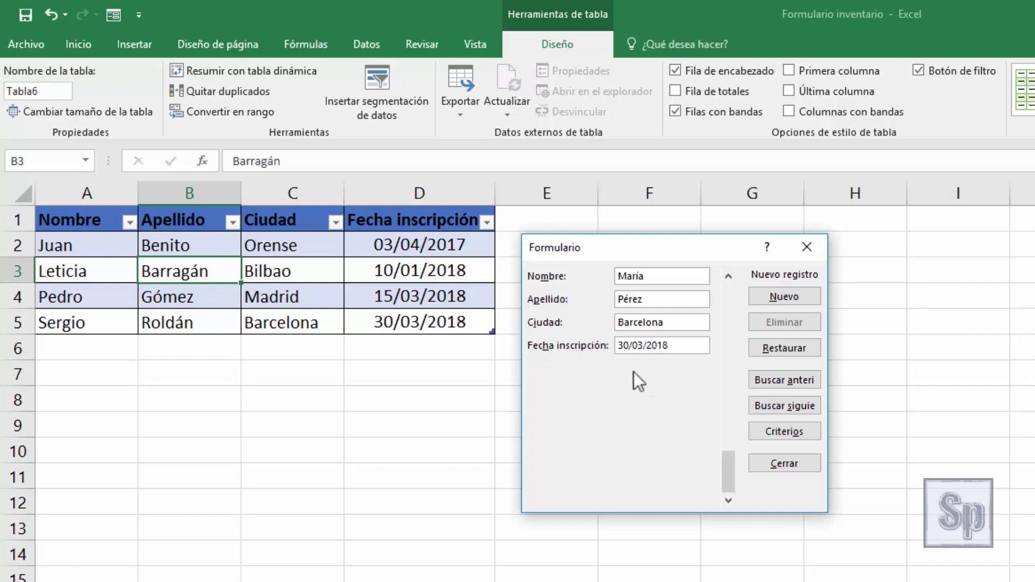
key("Return")
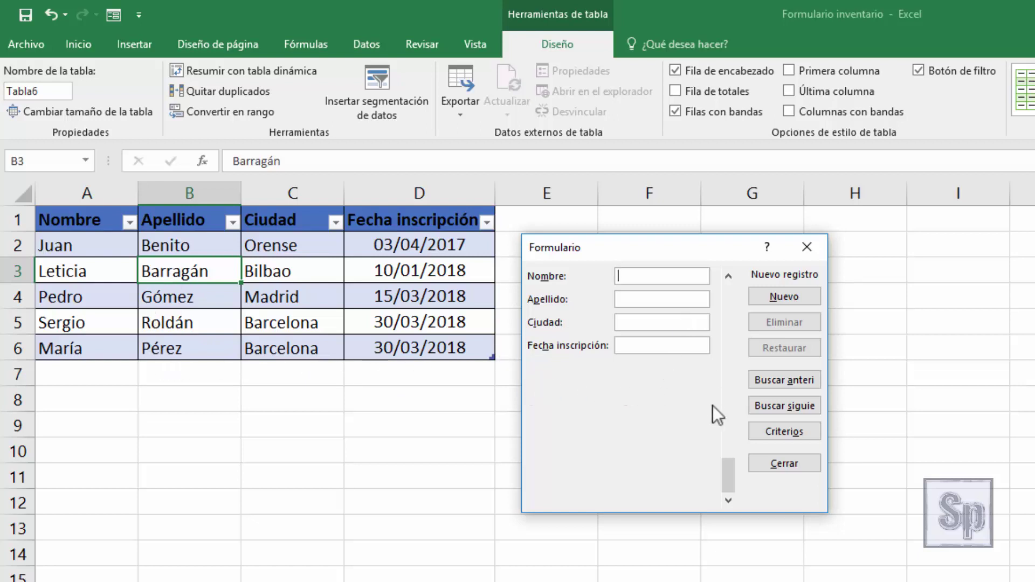
Delete record 2, the Bilbao entry dated 10/01/2018, then trial-erase letters in the next record's city
left_click_drag(732, 468, 717, 292)
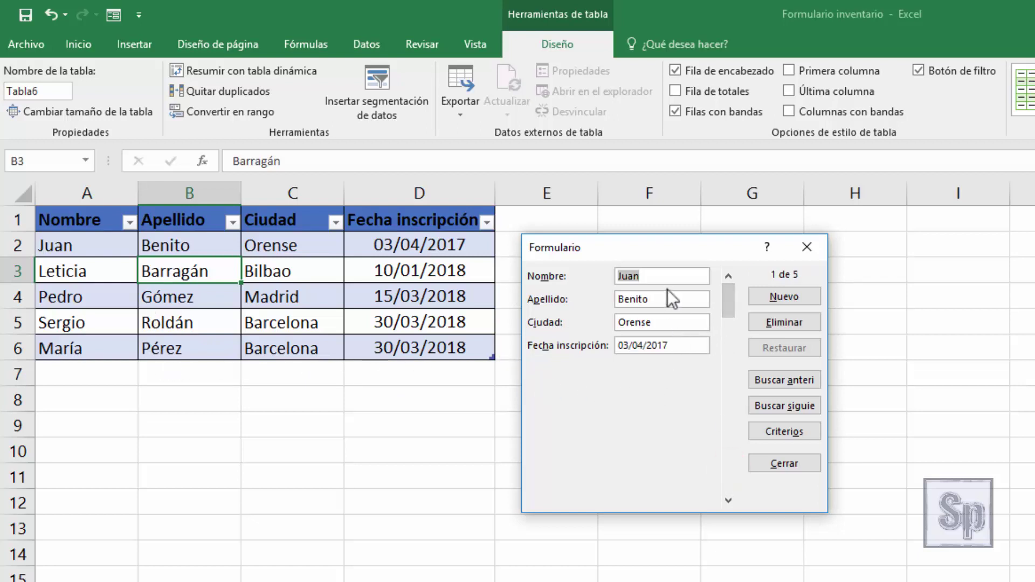
left_click(661, 276)
left_click(729, 500)
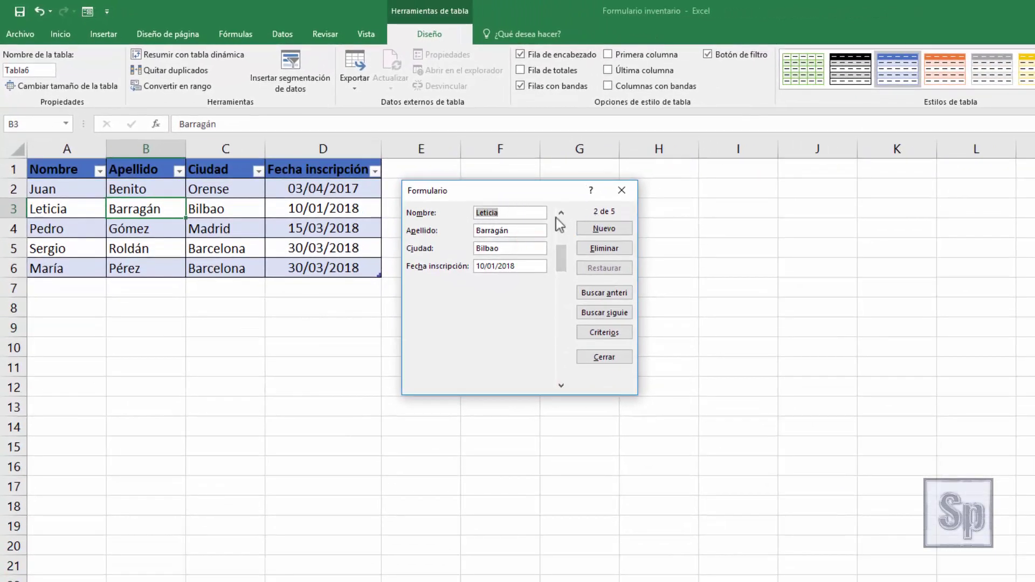
left_click(601, 249)
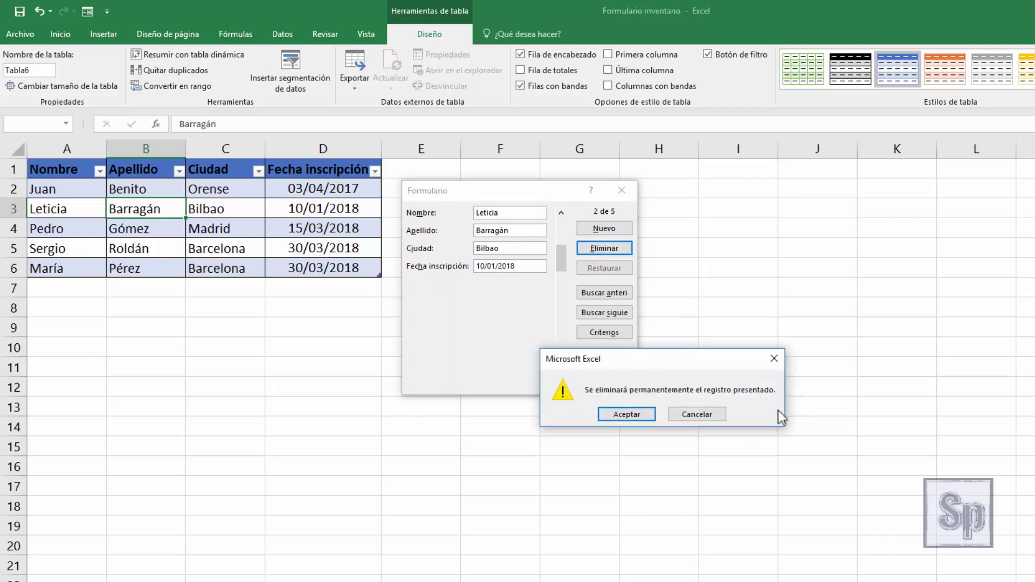
left_click(637, 415)
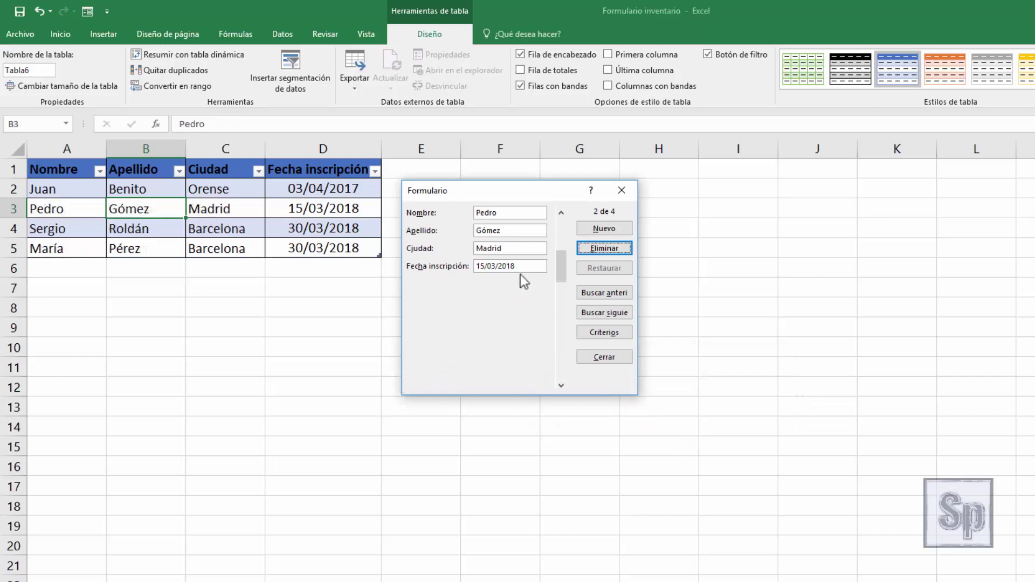
left_click(513, 248)
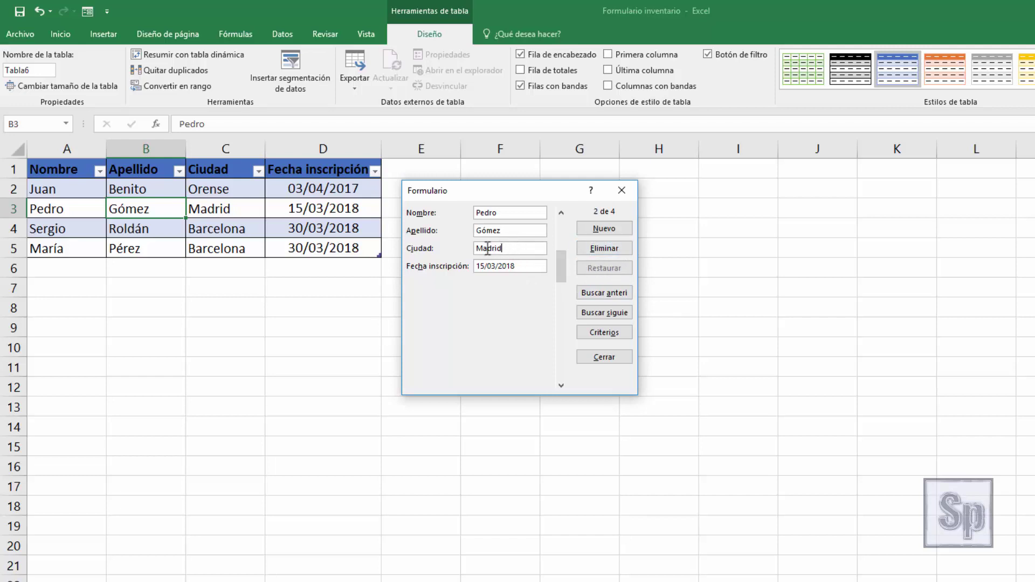
key("BackSpace")
Revert the city edit with Restaurar, close the data form, and select cell D9
left_click(609, 267)
left_click(622, 191)
left_click(370, 328)
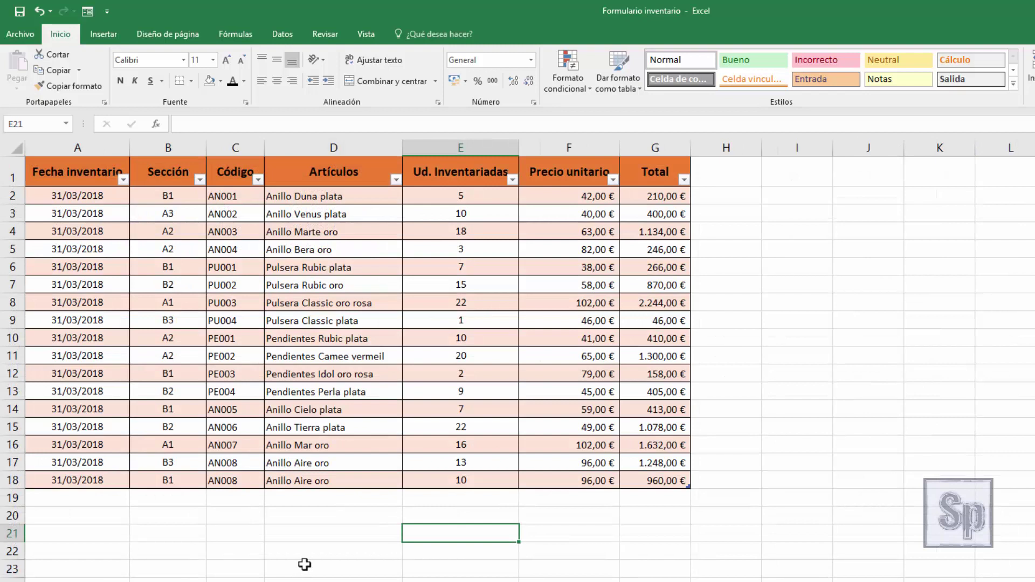
Inspect the BUSCARV article formulas and preview the inventory in the data form at record 1 of 17
left_click(303, 564)
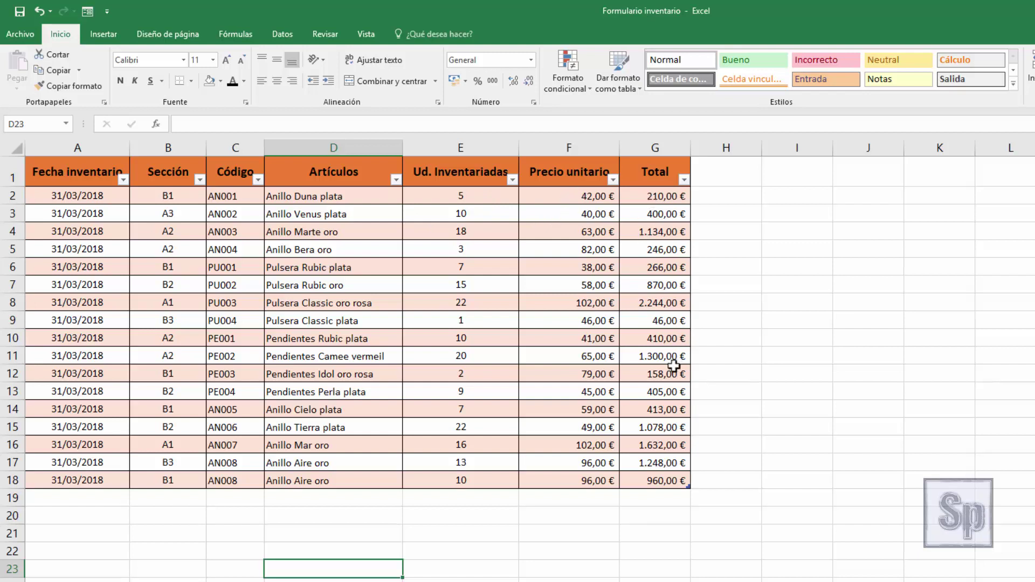
left_click(328, 410)
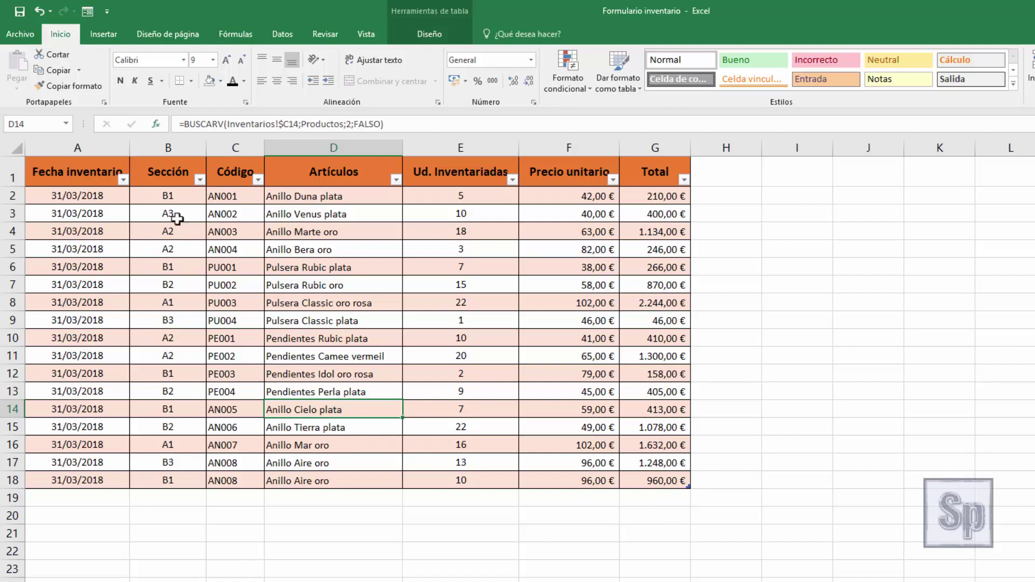
left_click(316, 392)
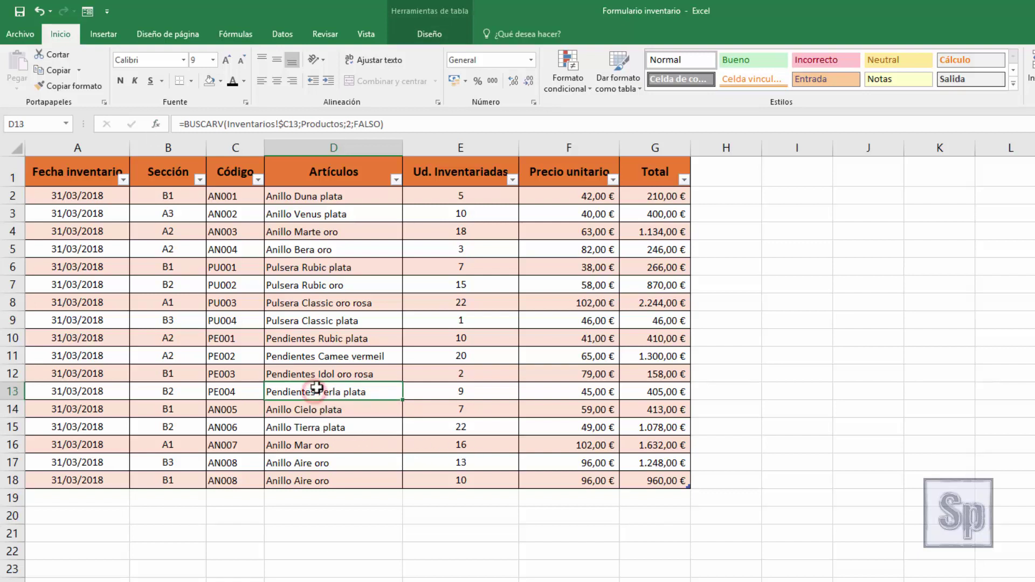
left_click(88, 12)
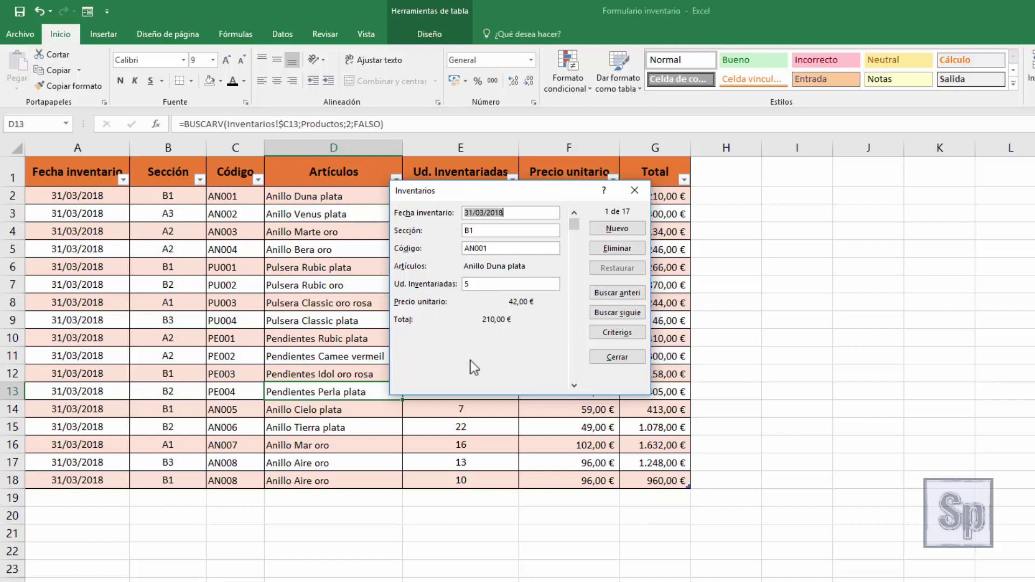
left_click(635, 190)
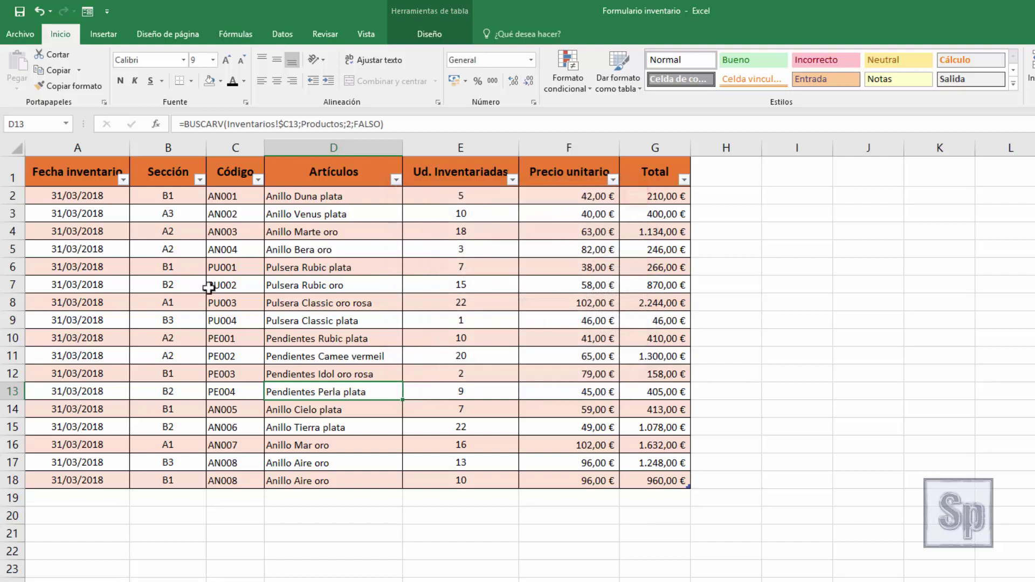
left_click(316, 196)
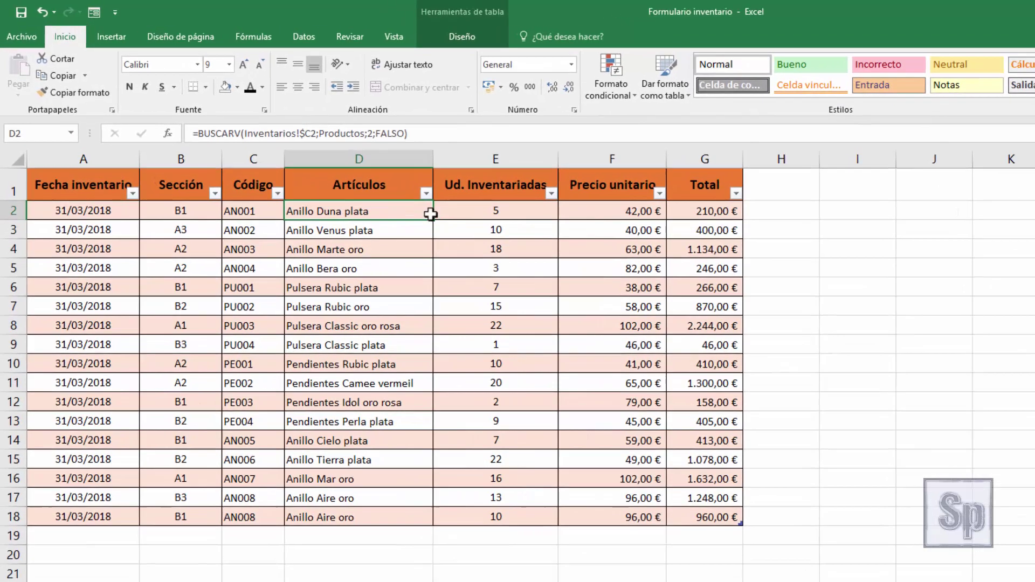
left_click(459, 195)
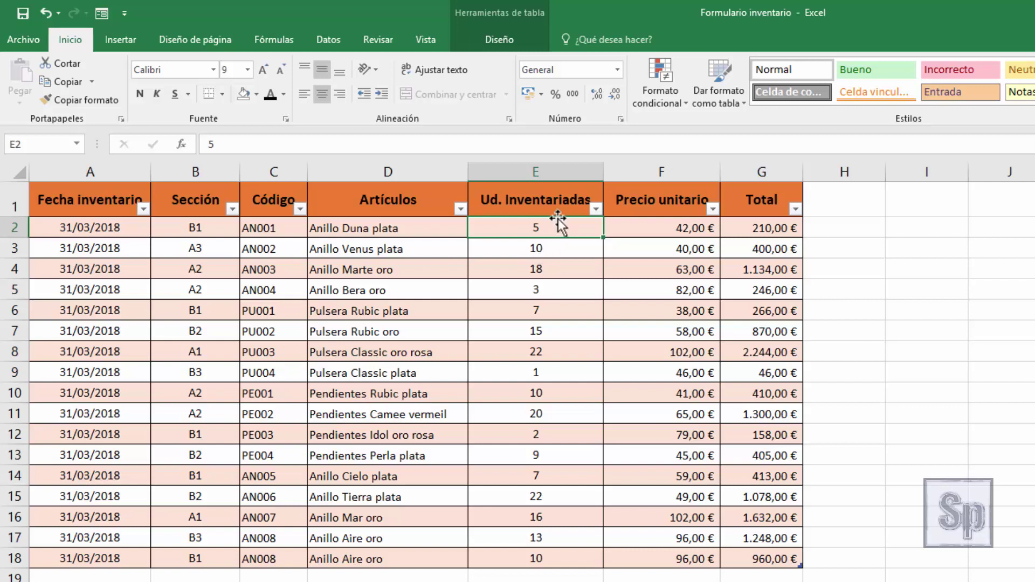
left_click(659, 226)
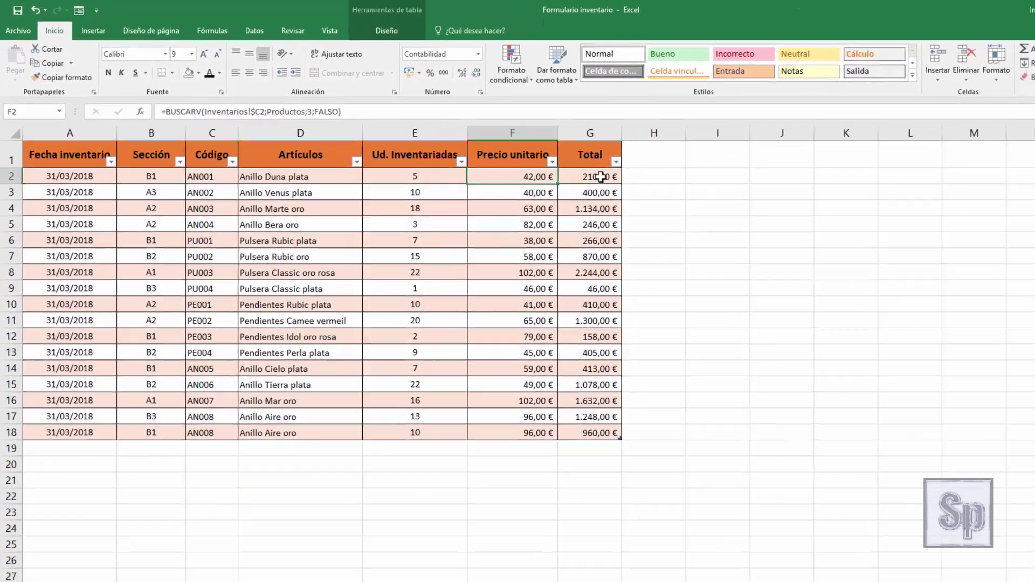
left_click(521, 154)
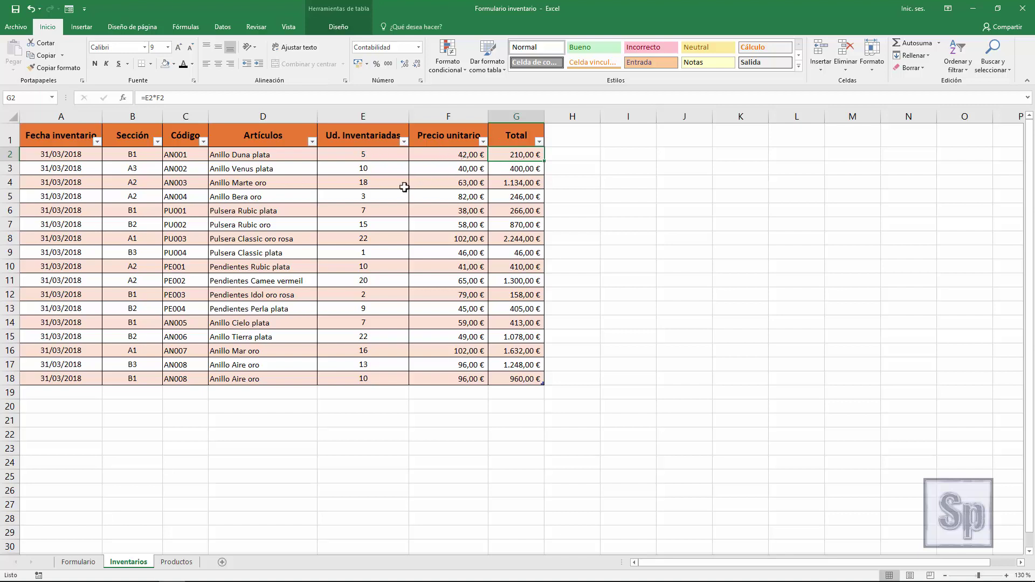
left_click(454, 157)
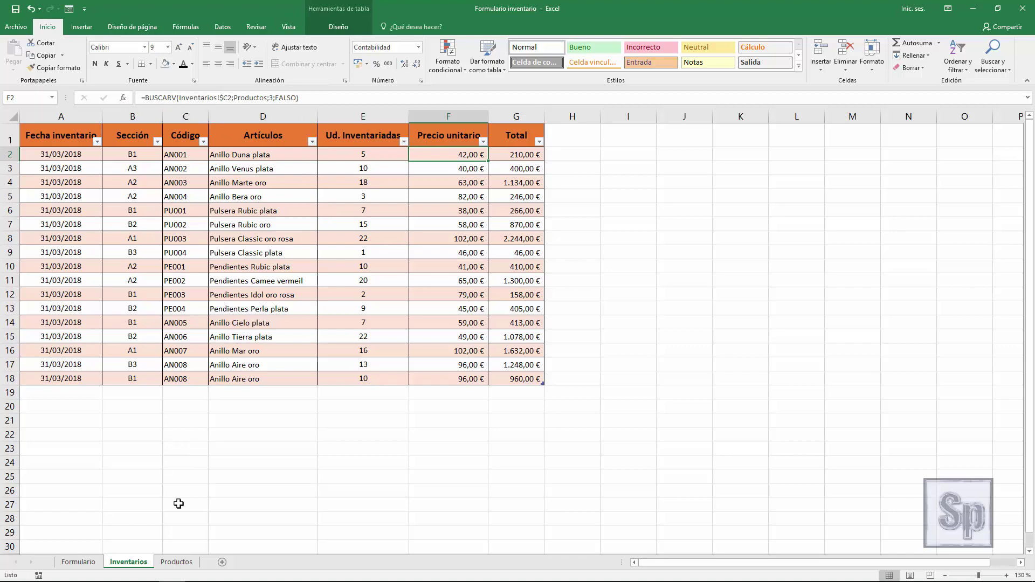
left_click(177, 563)
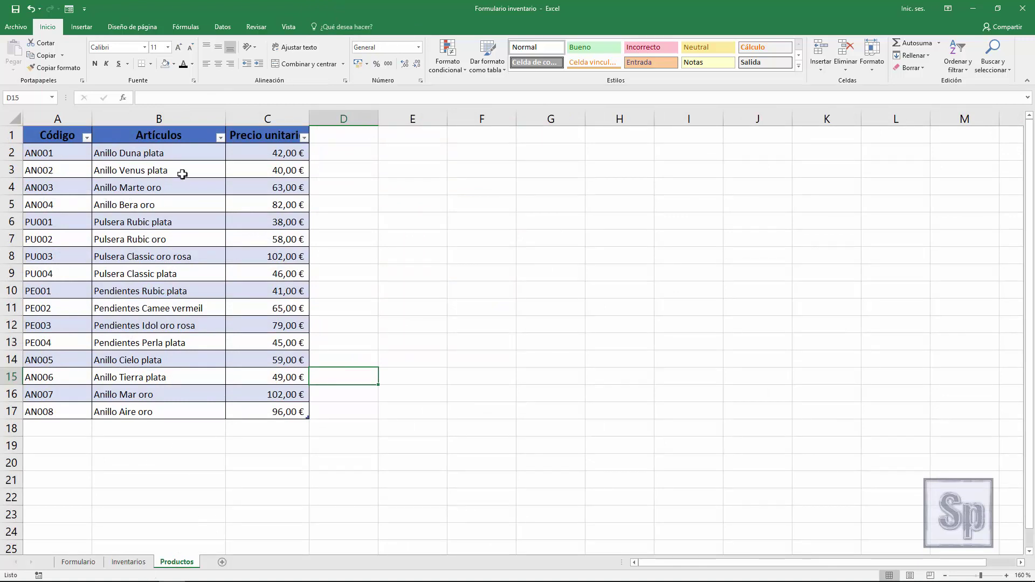
left_click(137, 561)
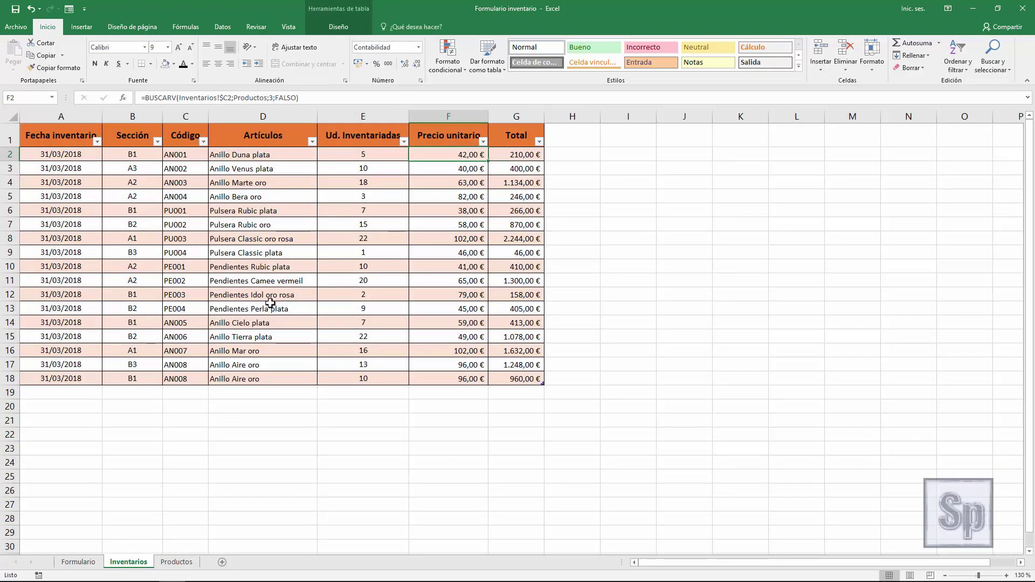
left_click(295, 279)
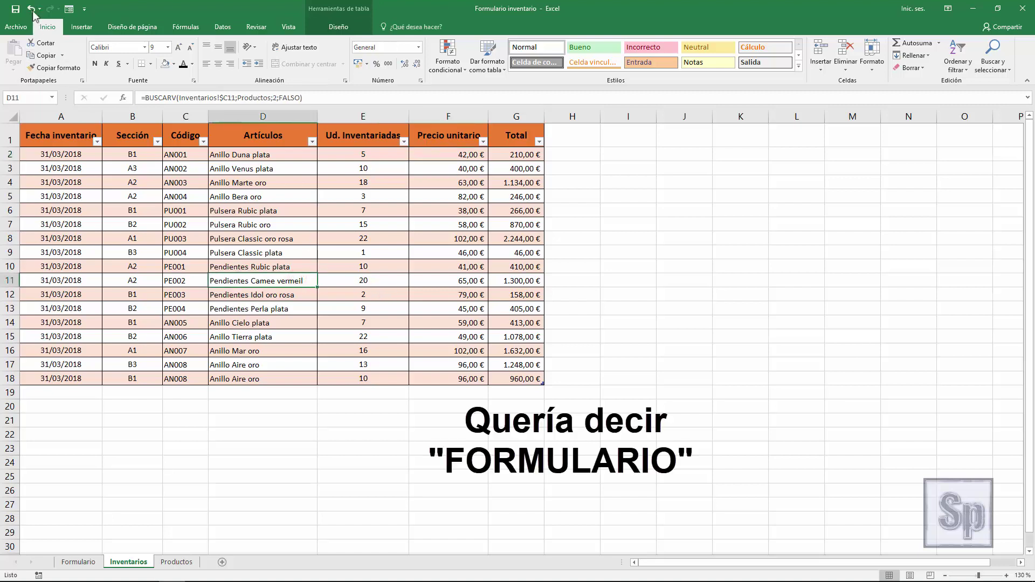
In the data form, enter Fecha 31/03/2018, Sección A1, Código PU003 and 12 units, then save
left_click(69, 9)
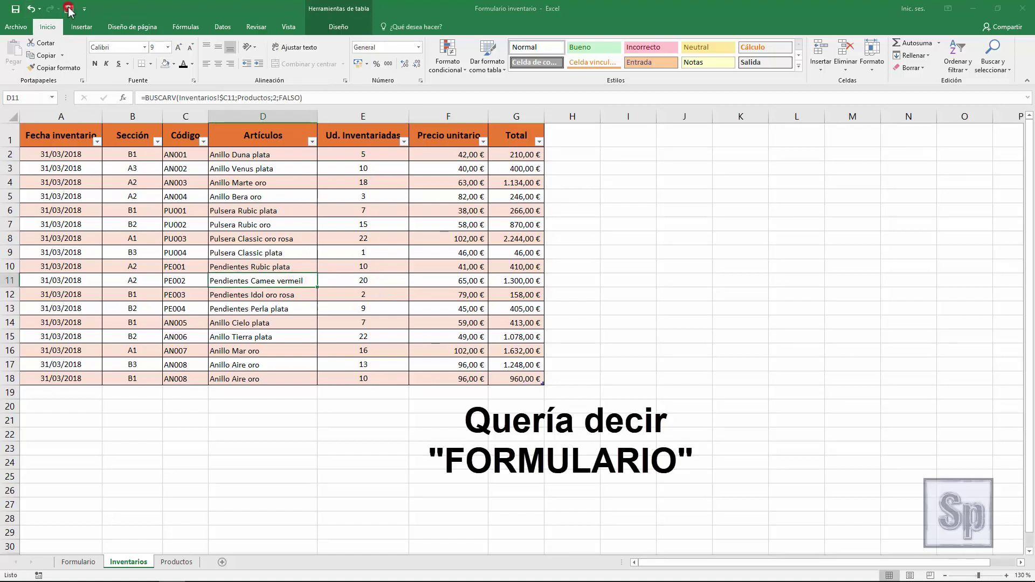
mouse_move(429, 155)
left_mouse_down()
mouse_move(303, 321)
mouse_move(424, 202)
left_mouse_up()
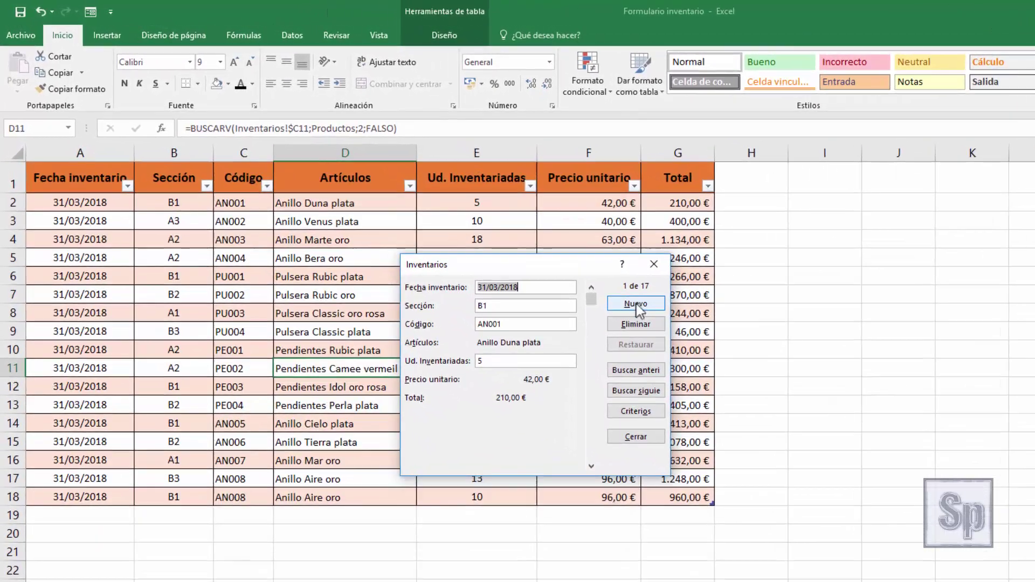
left_click(484, 232)
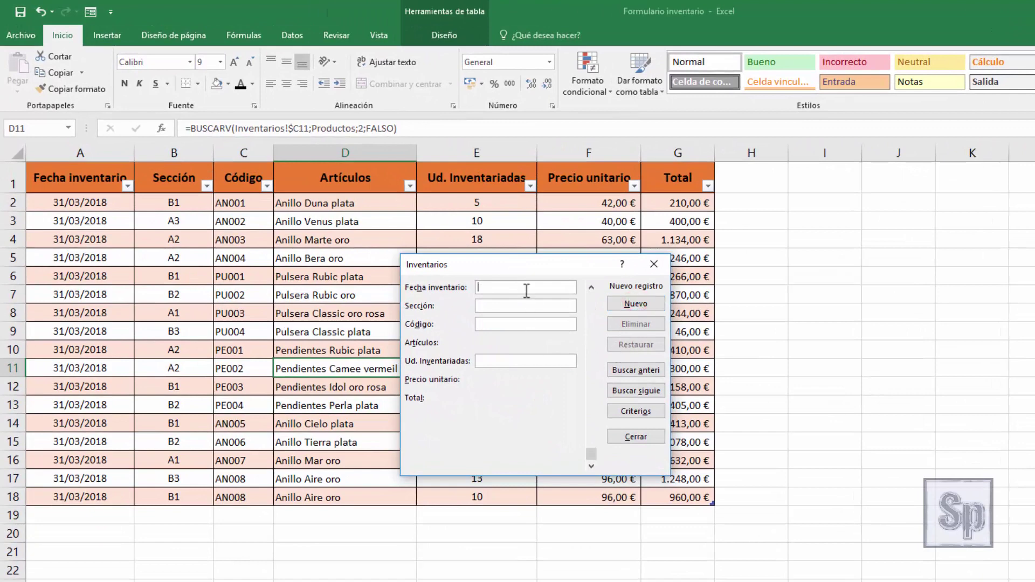
type("3/201")
type("8")
left_click(527, 306)
left_click(510, 325)
type("PU00")
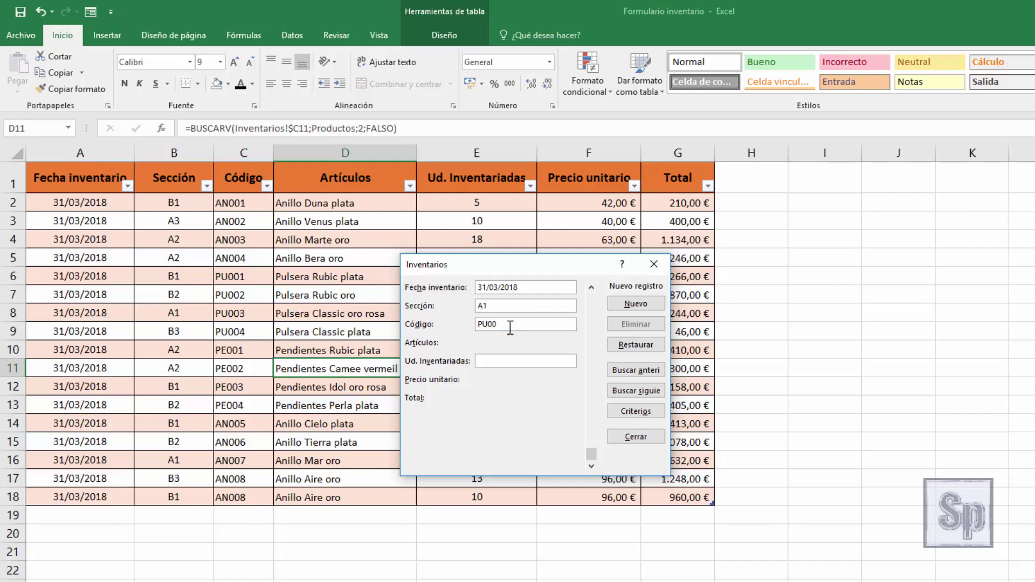
type("3")
left_click_drag(497, 270, 475, 336)
key("Tab")
type("12")
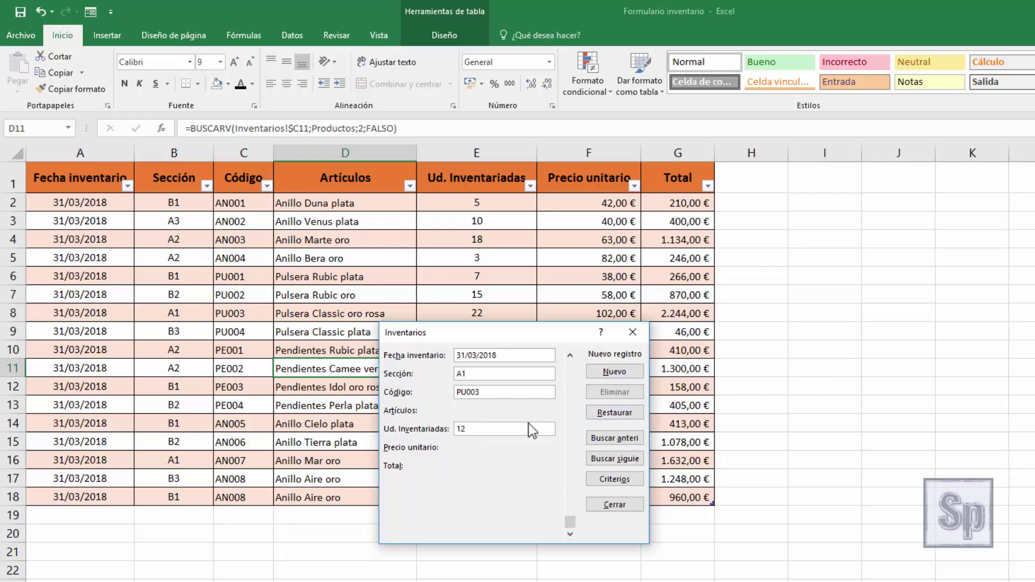
key("Return")
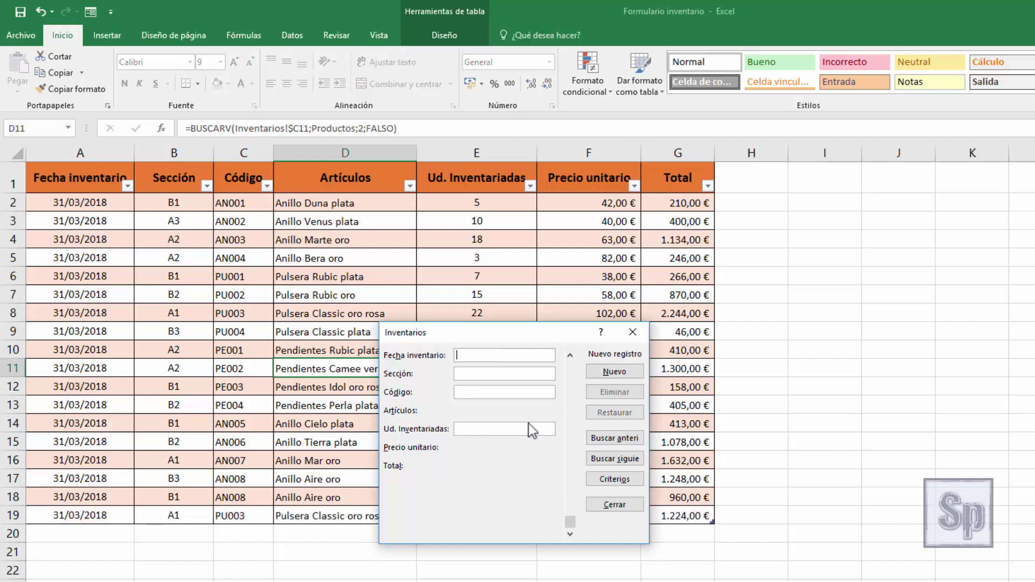
Move the form to reveal columns E–G and scroll back to record 1 of 18, AN001
left_click_drag(532, 340, 511, 184)
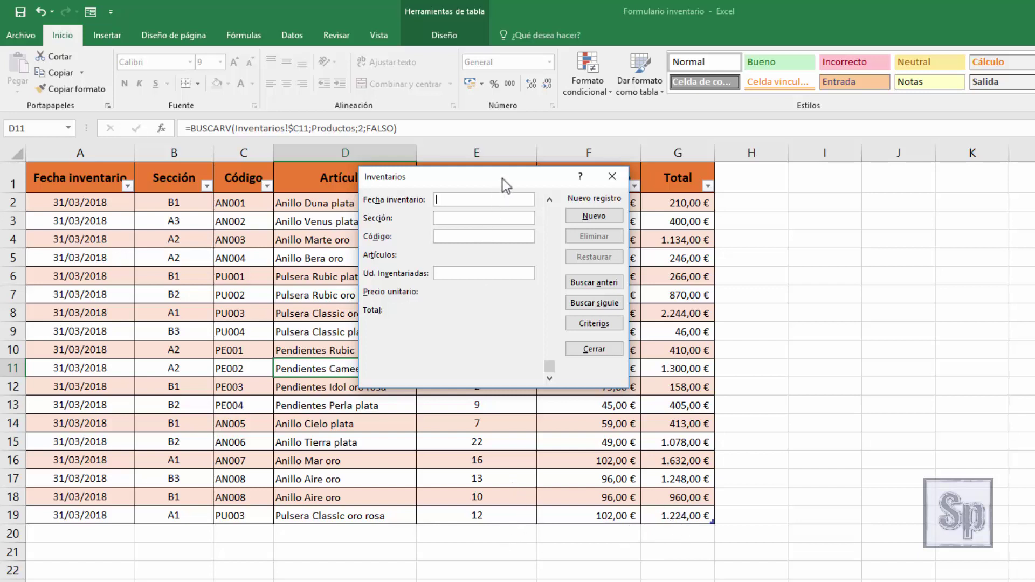
mouse_move(503, 177)
left_mouse_down()
mouse_move(599, 259)
mouse_move(617, 244)
left_mouse_up()
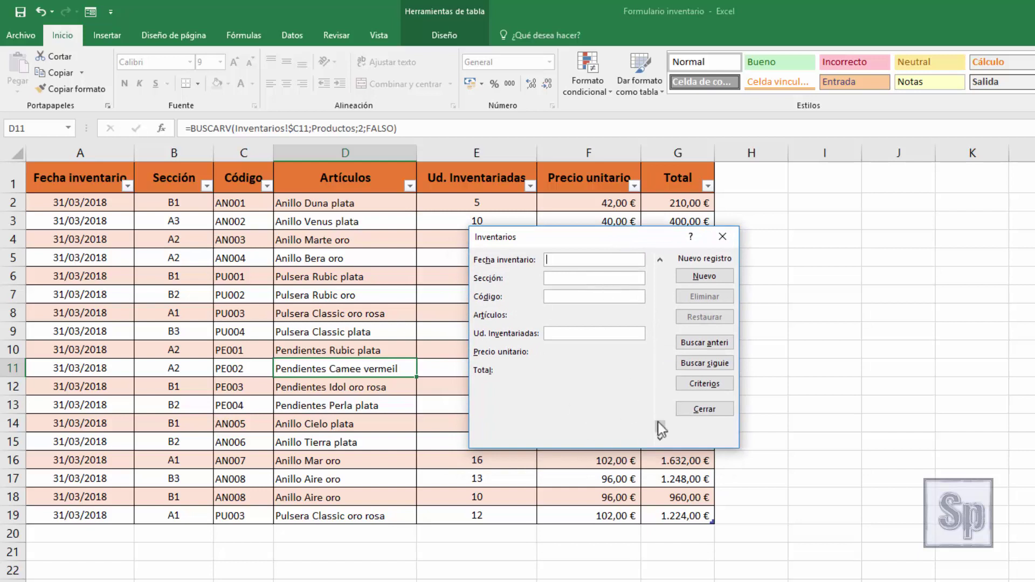
left_click_drag(660, 425, 661, 267)
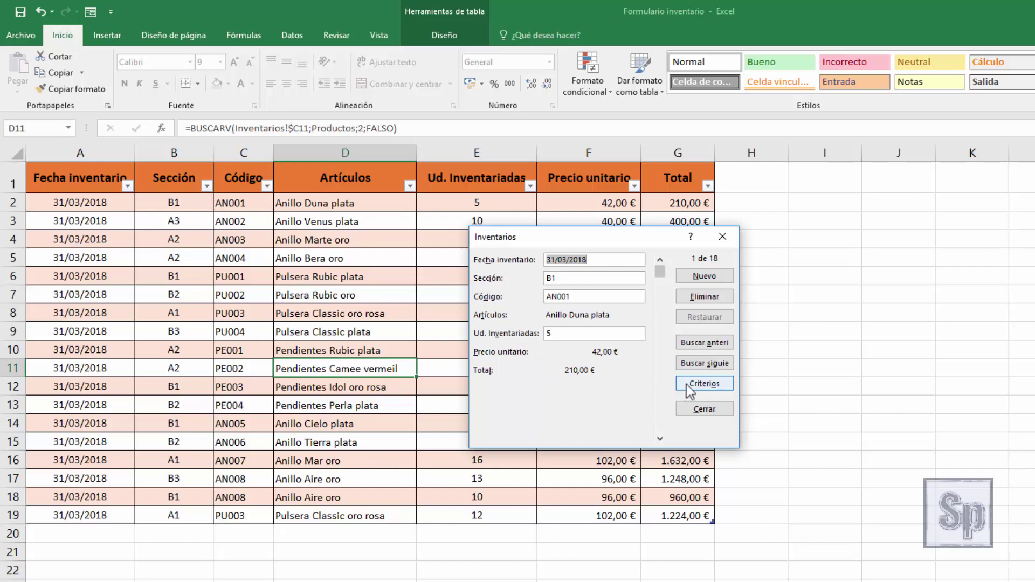
Switch the form to Criterios and enter section A1 as the search criterion
left_click(705, 384)
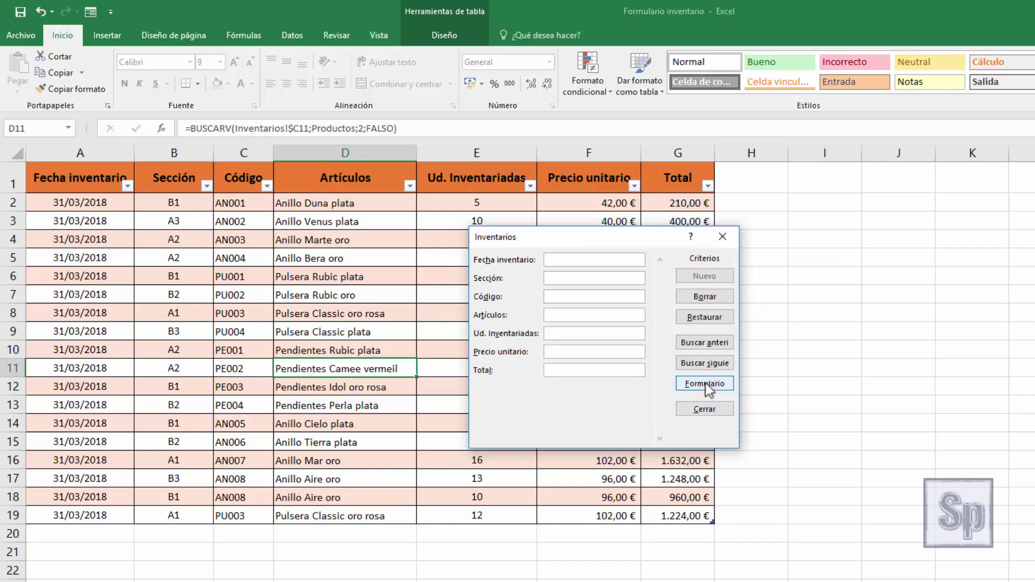
mouse_move(600, 242)
left_mouse_down()
mouse_move(717, 249)
mouse_move(749, 234)
left_mouse_up()
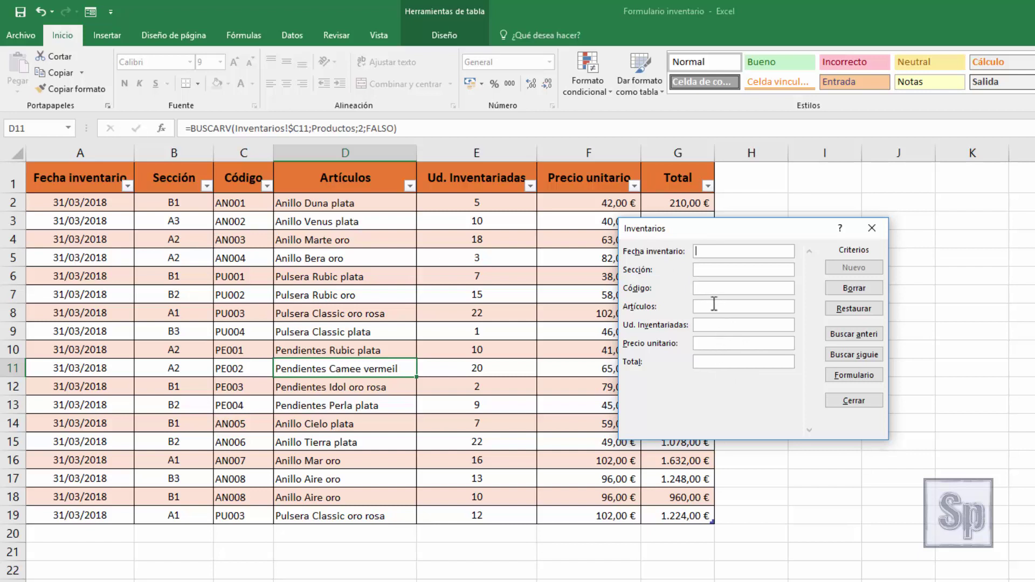
left_click(705, 269)
type("A1")
Step forward and back through the section A1 matches, ending on PU003, record 7 of 18
left_click(863, 357)
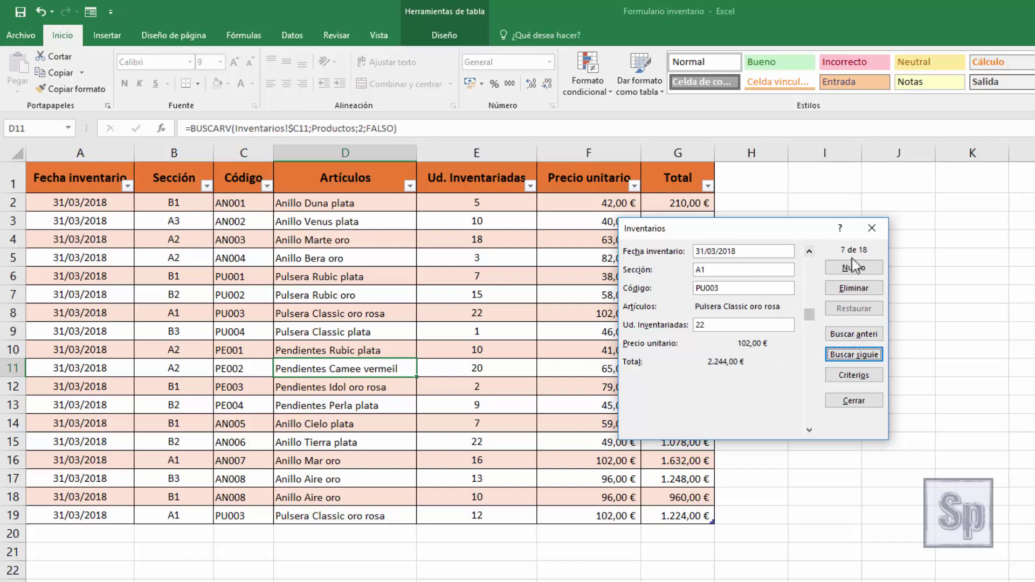
left_click(863, 358)
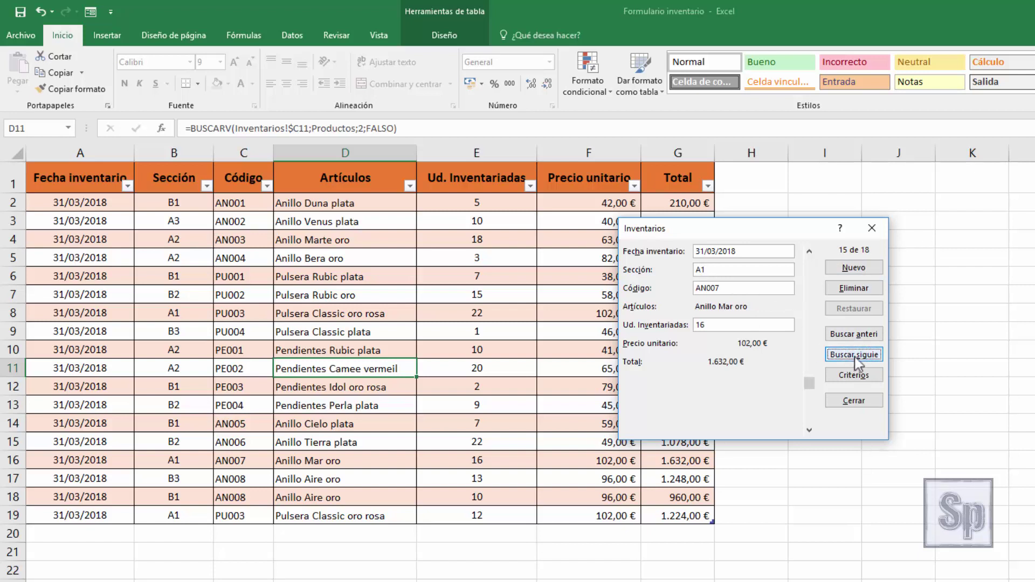
left_click(855, 357)
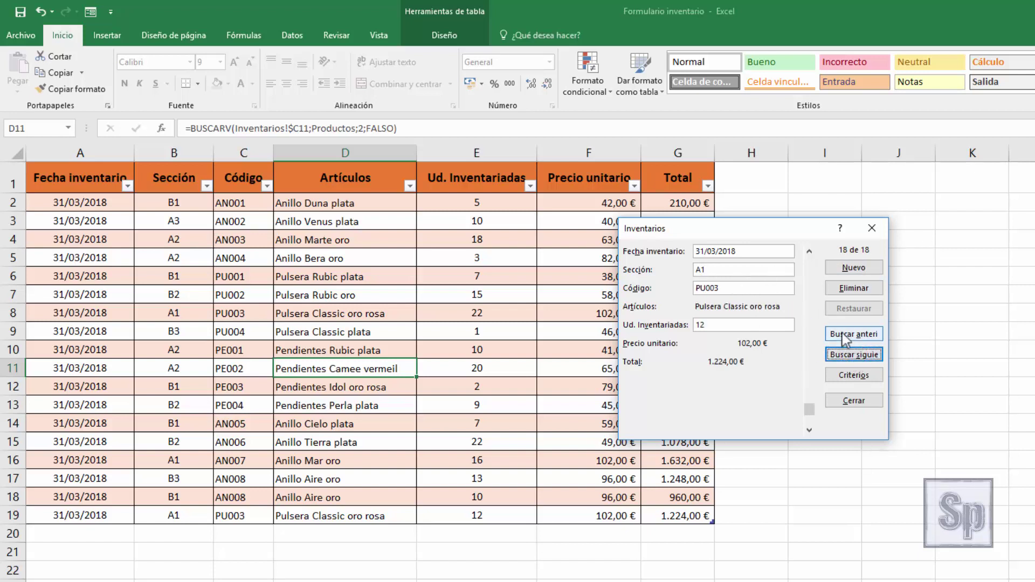
left_click(847, 337)
left_click(844, 336)
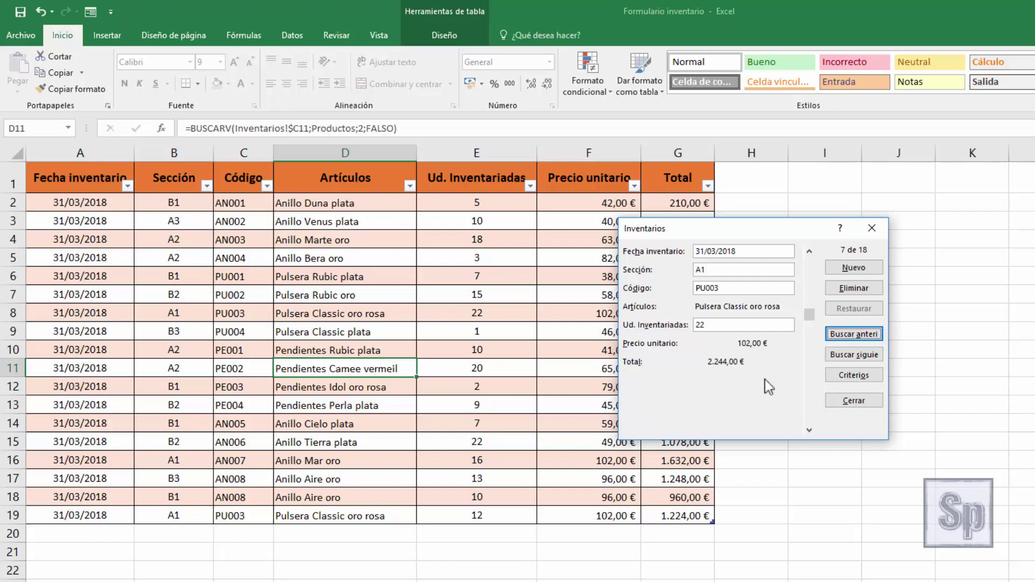
Replace the A1 section criterion with a * wildcard criterion on article names
left_click(855, 375)
left_click(708, 271)
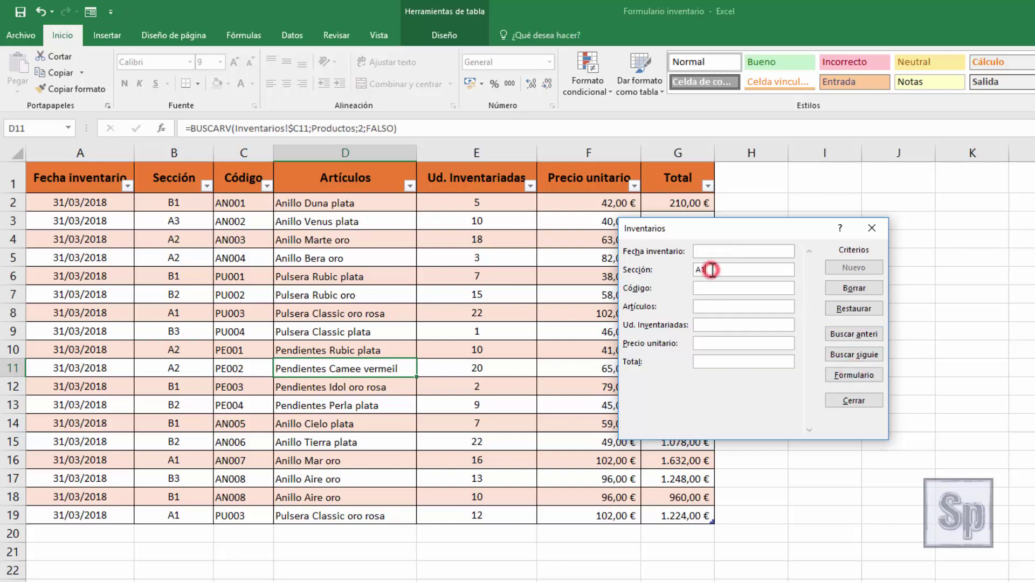
key("BackSpace")
left_click(707, 305)
type("*")
Step through the matching oro items until record 18, PU003 Pulsera Classic oro rosa
left_click(862, 355)
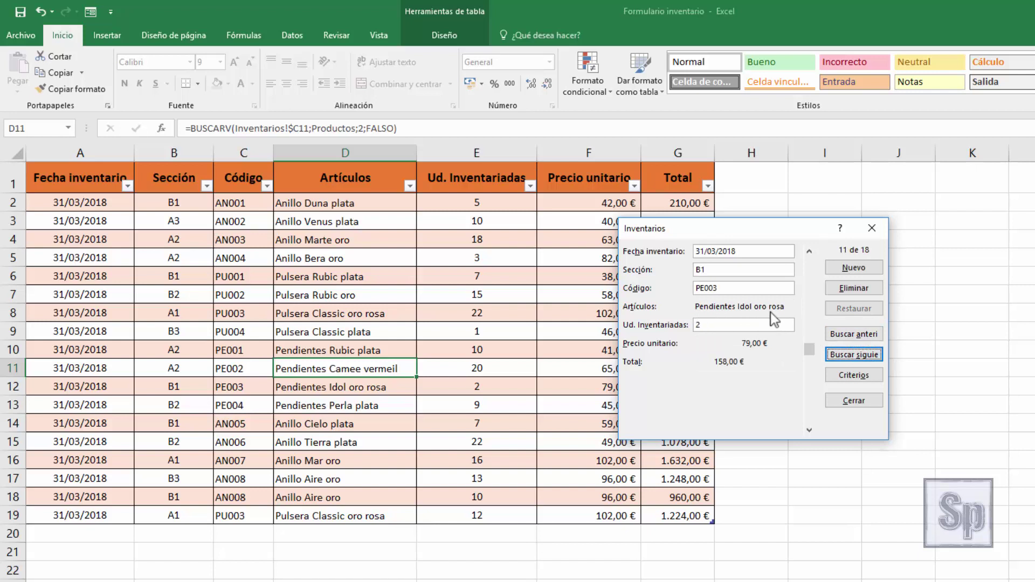
left_click(863, 355)
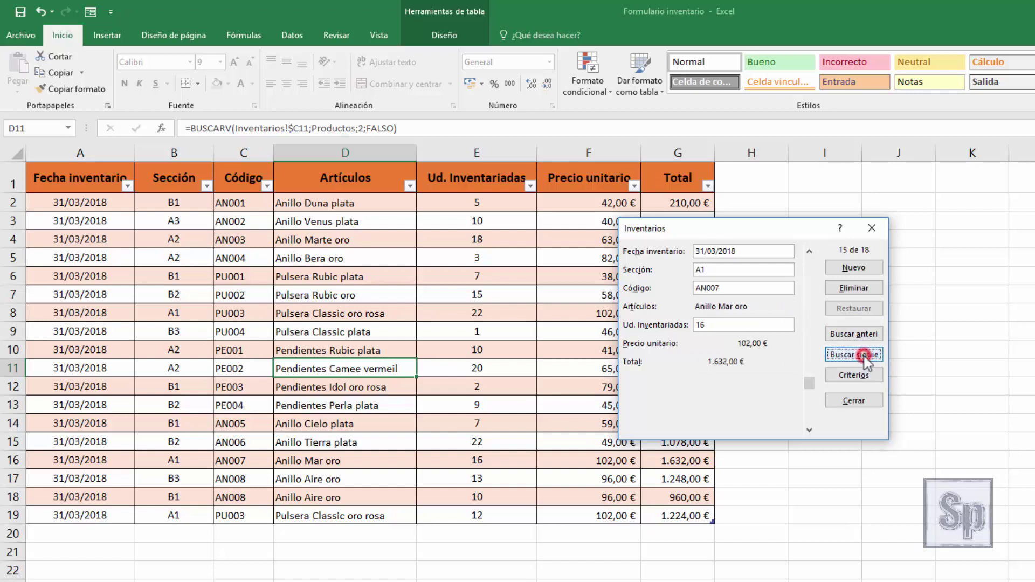
left_click(864, 356)
left_click(863, 356)
left_click(864, 355)
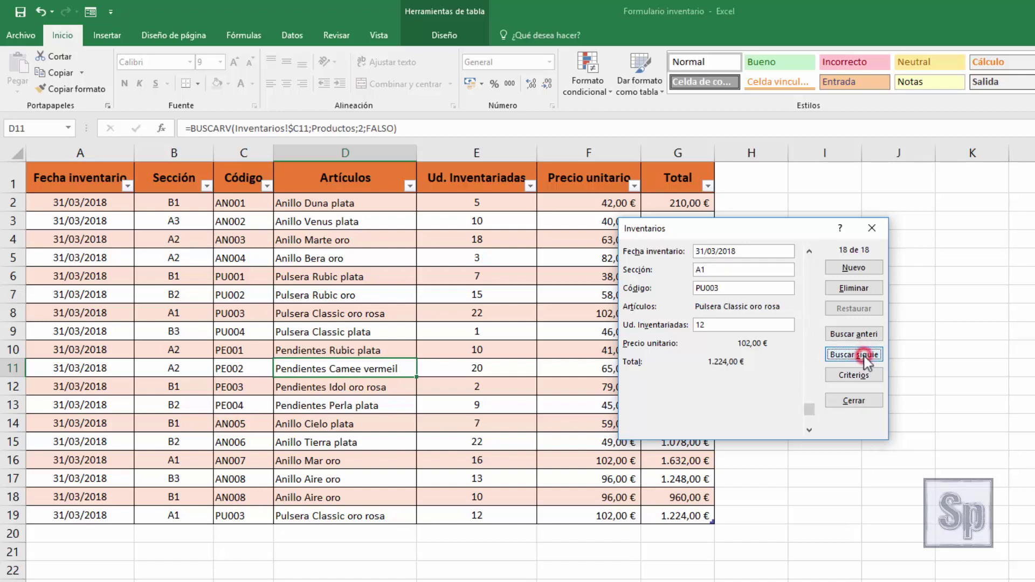
left_click(864, 355)
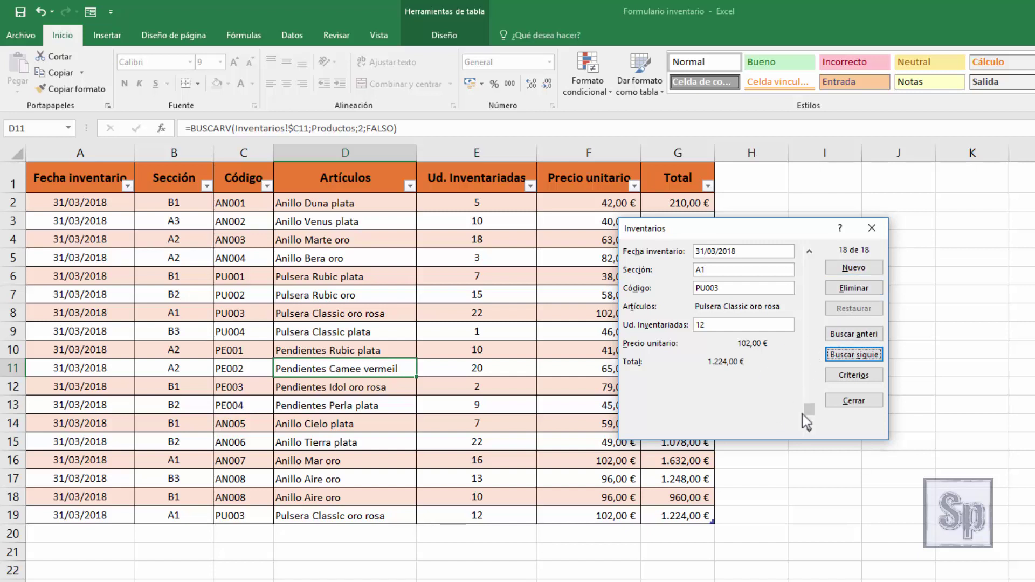
Go to record 4 (AN004 Anillo Bera oro), delete it permanently, and close the form
left_click_drag(809, 410, 809, 339)
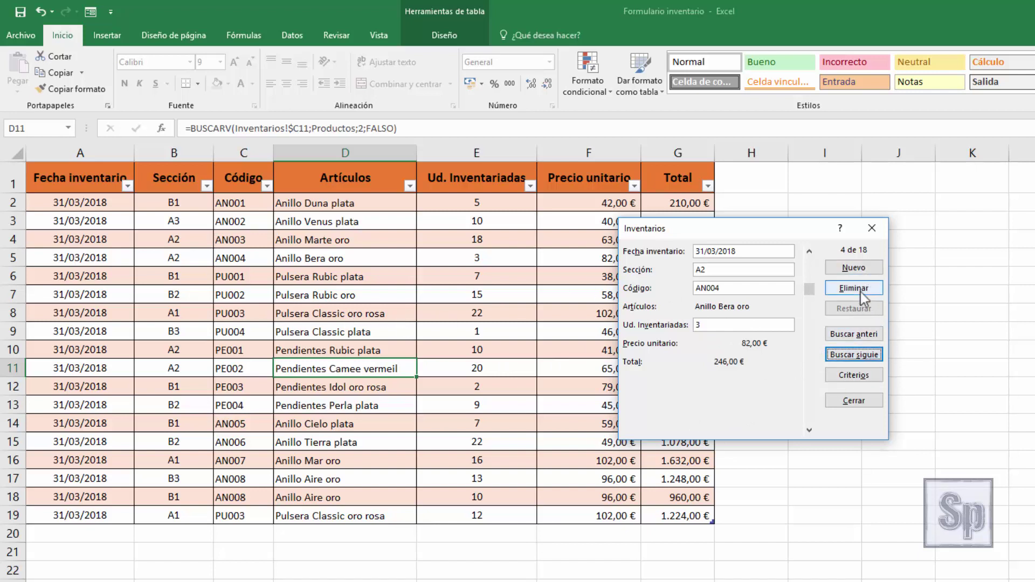
left_click(861, 291)
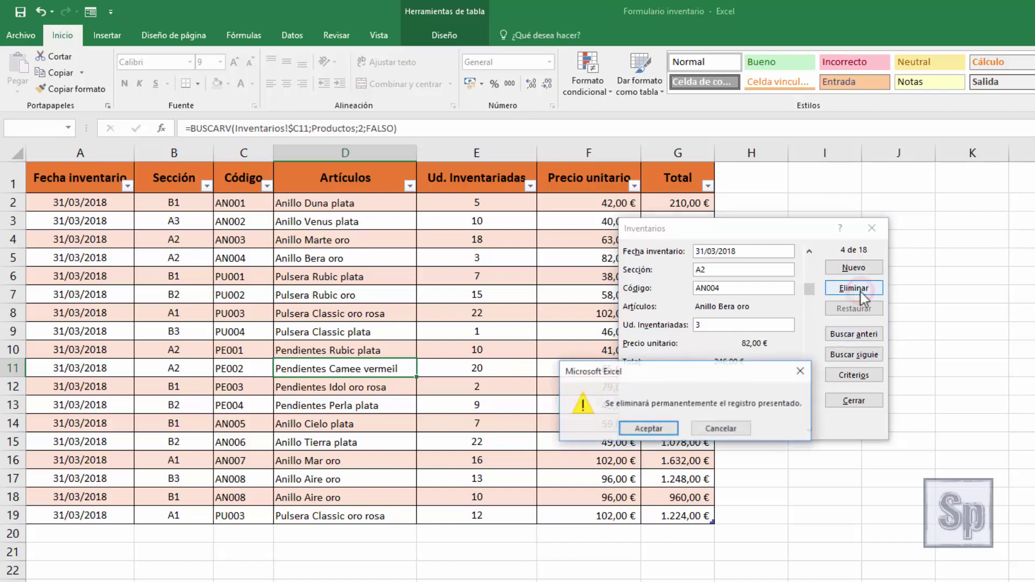
left_click(648, 428)
left_click(872, 228)
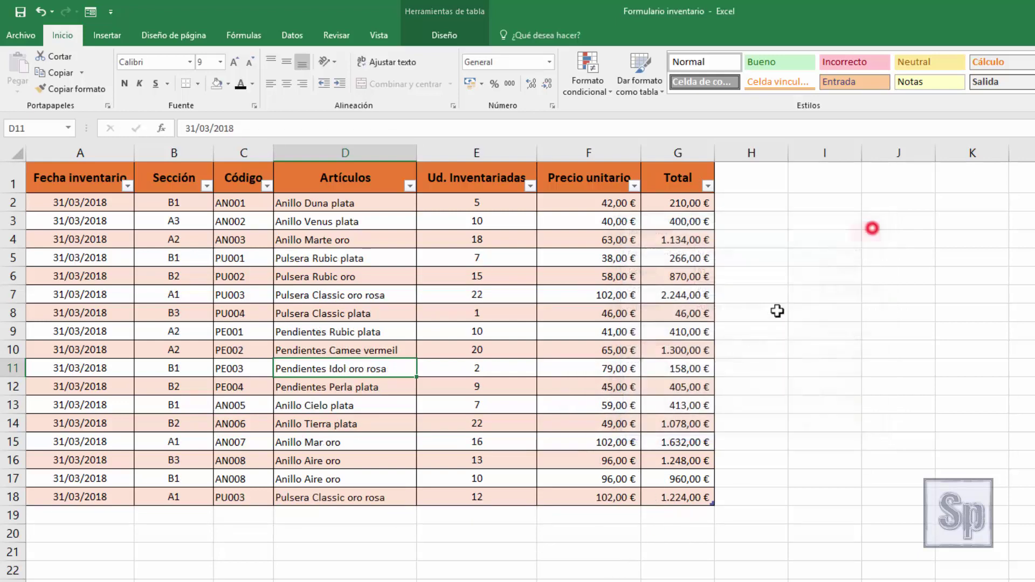
left_click(303, 546)
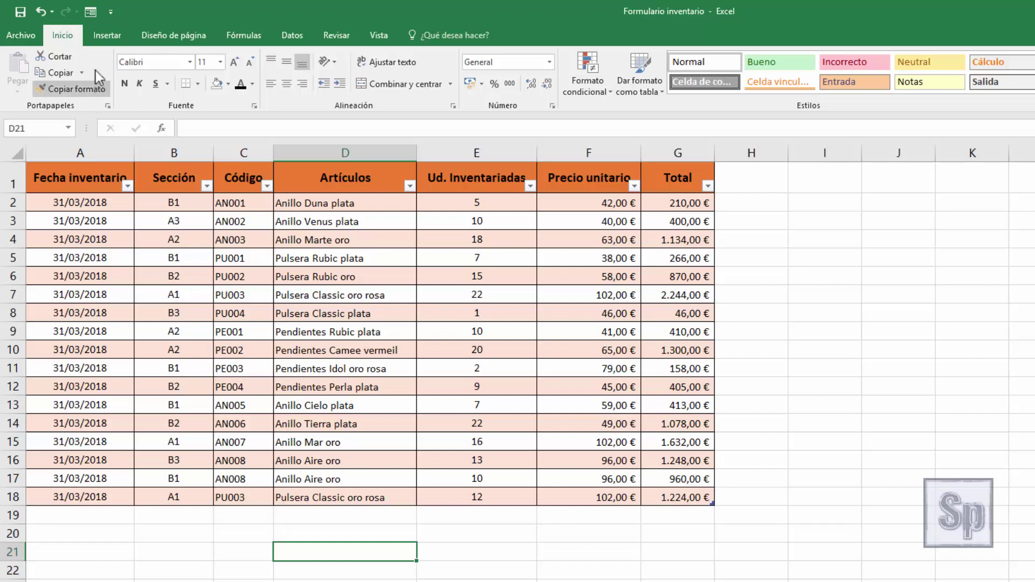
left_click(90, 11)
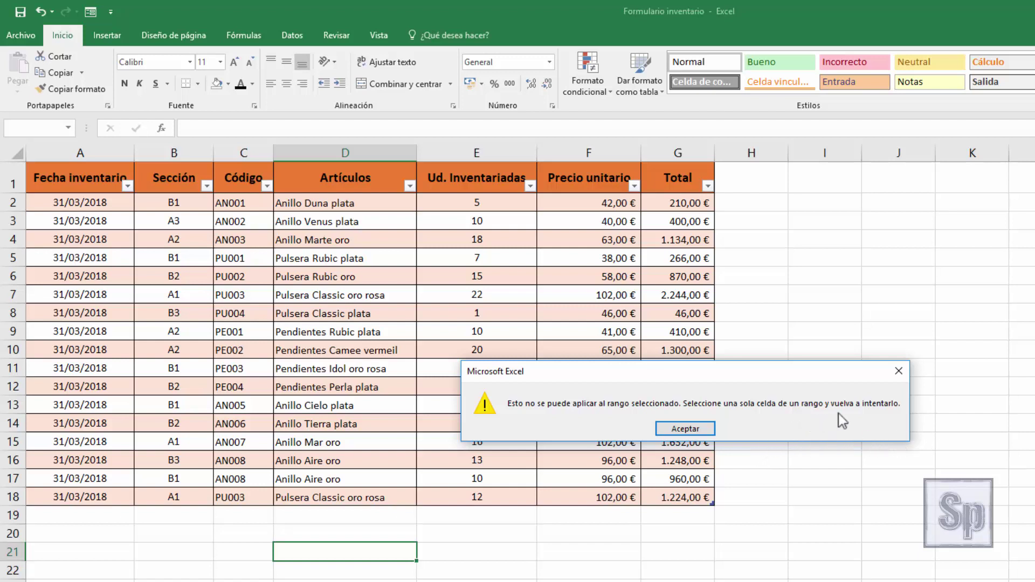
left_click(899, 371)
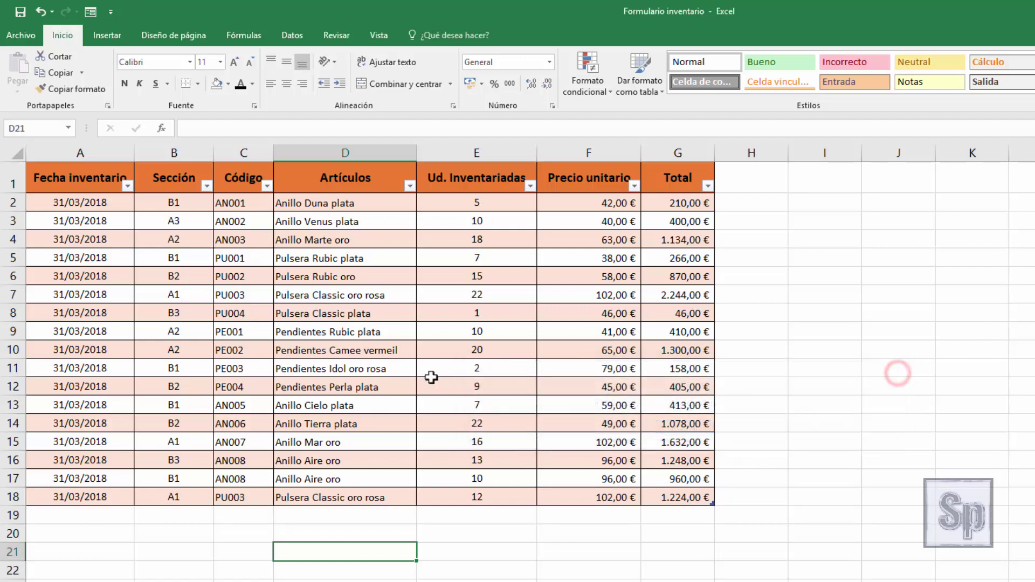
left_click(431, 378)
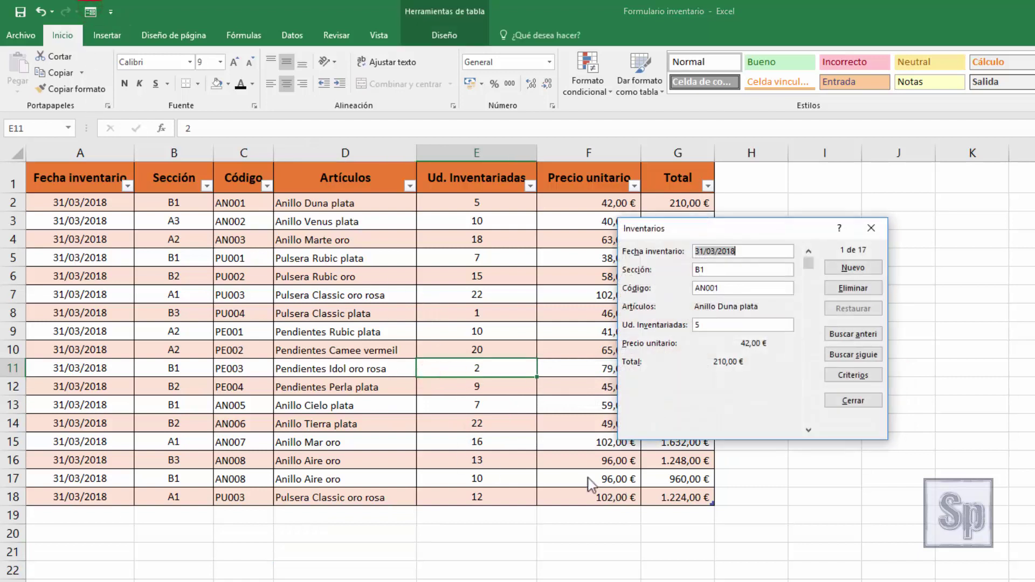
left_click(874, 229)
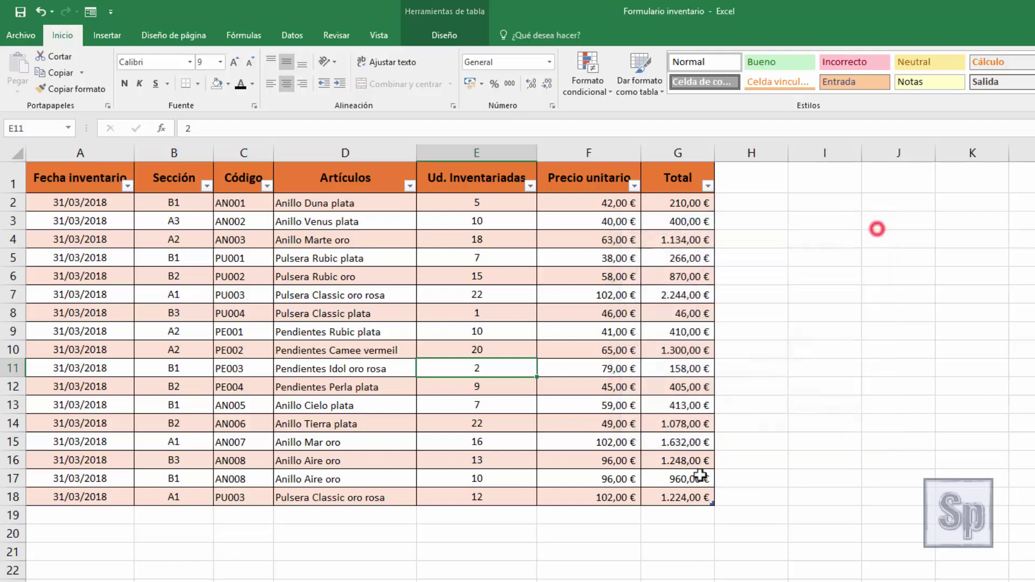
left_click(404, 572)
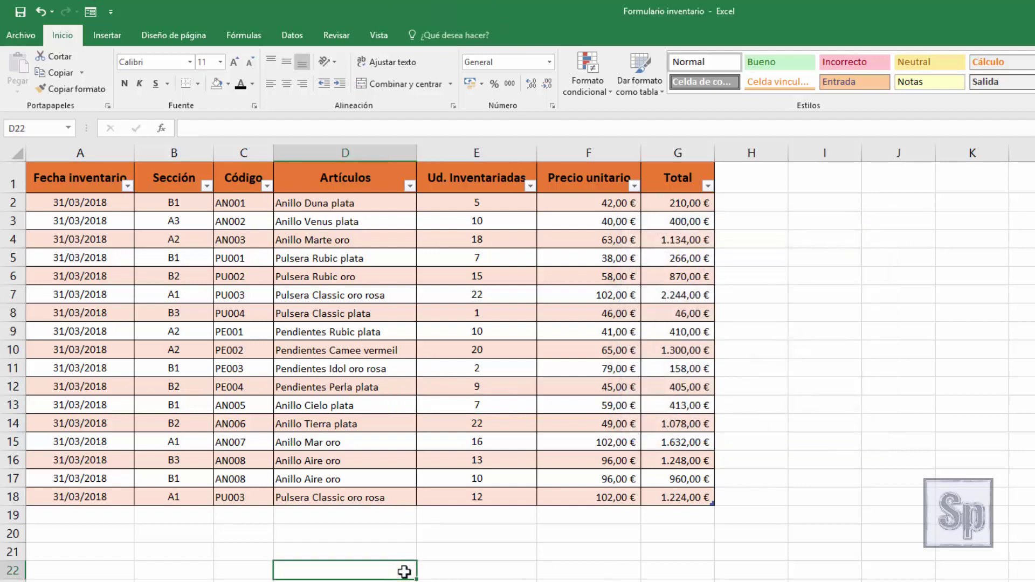